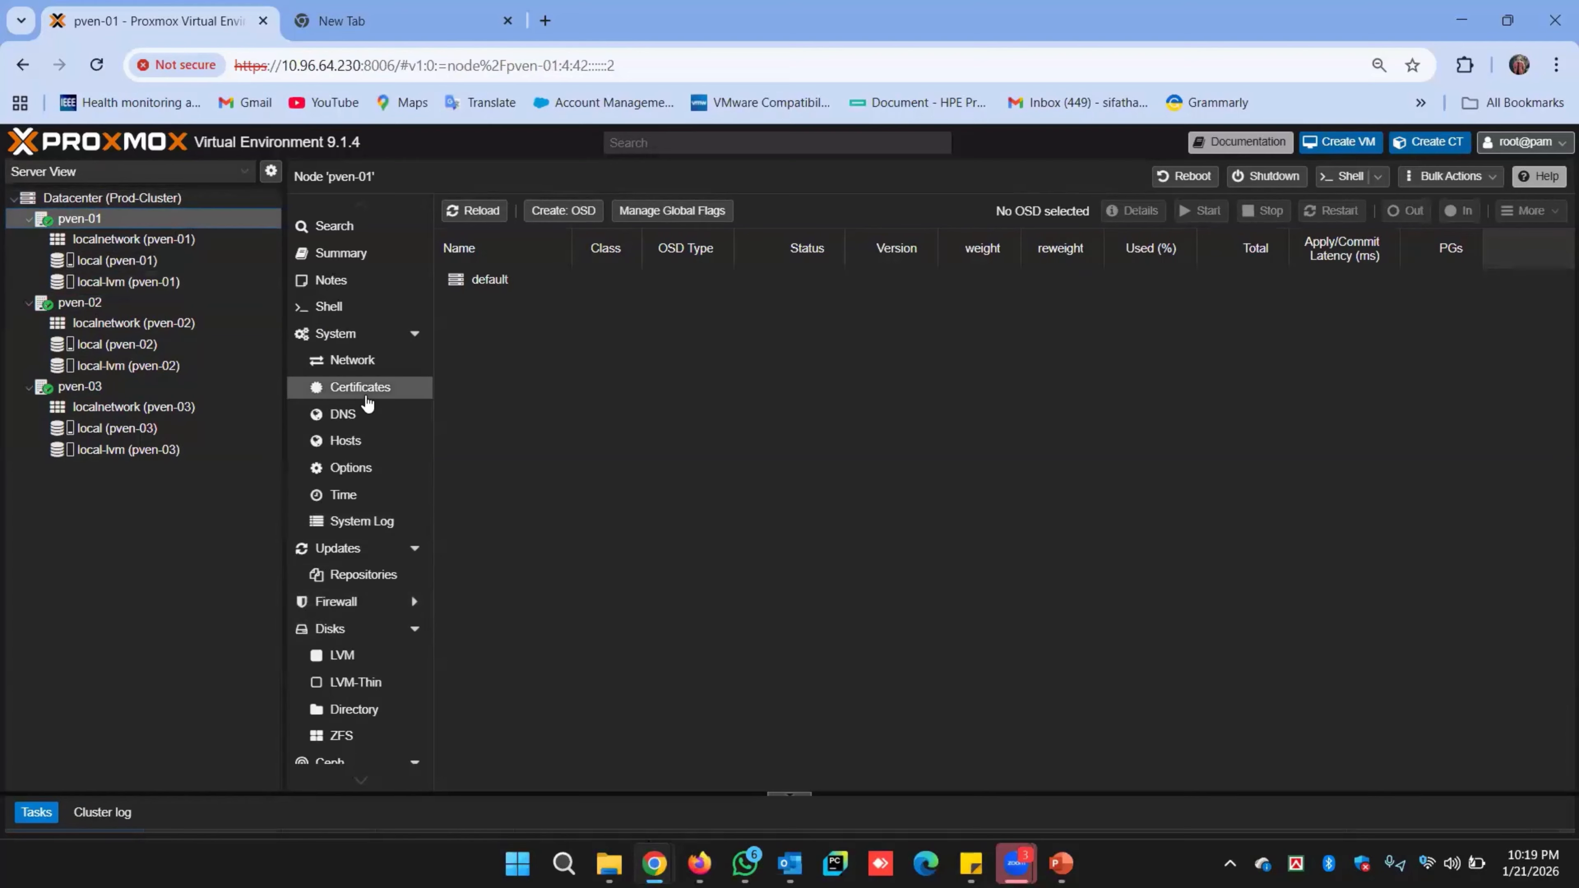
Return to node pven-01 and reload its Ceph OSD list.
scroll(336, 485, "down", 4)
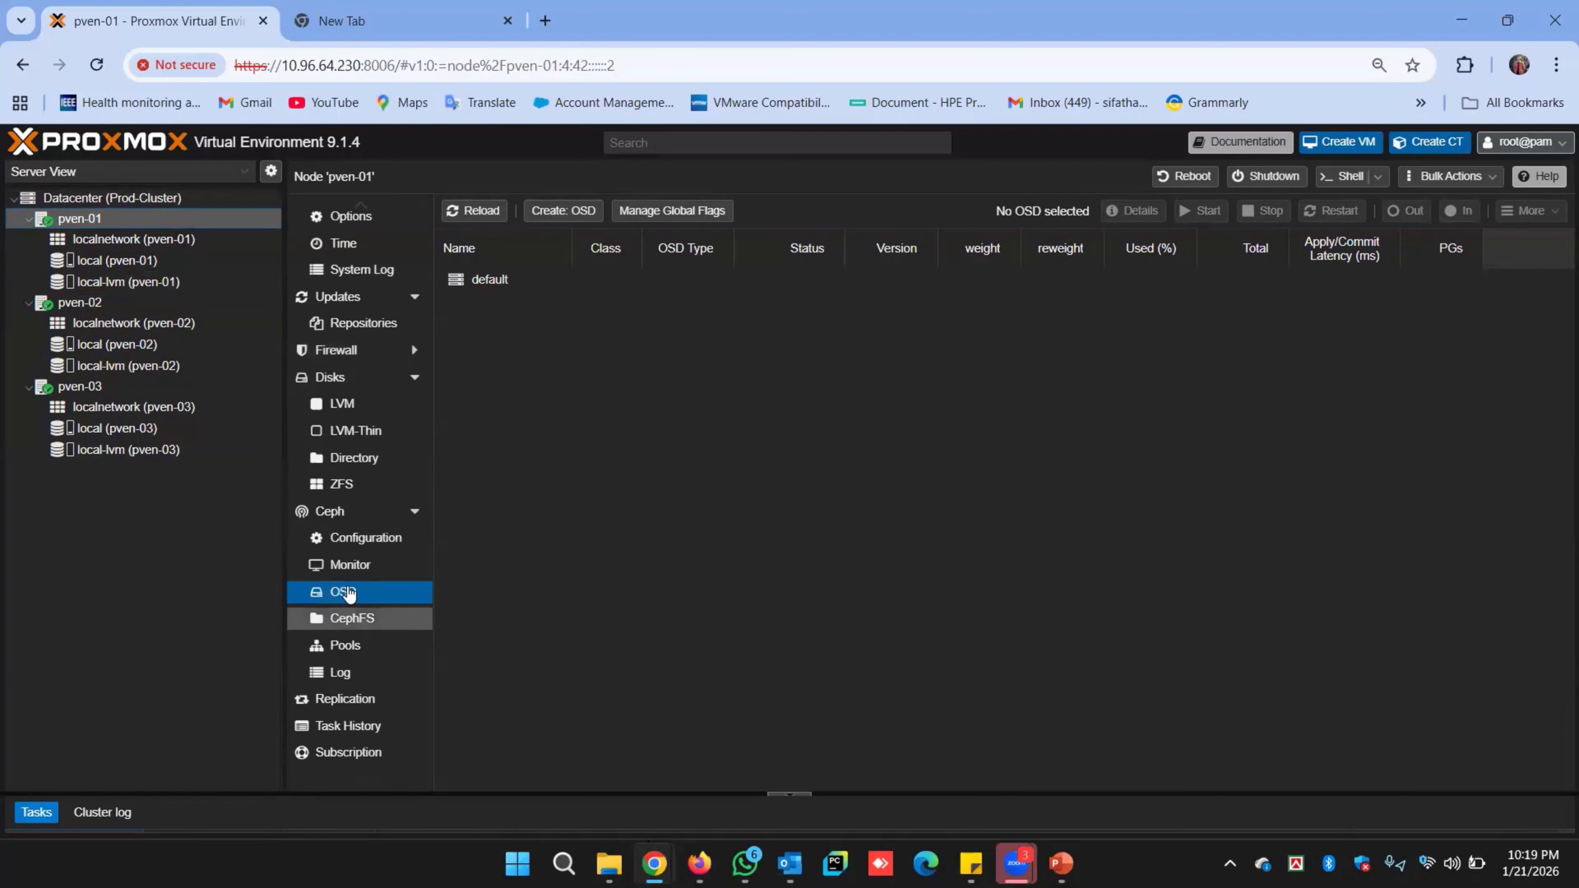
left_click(100, 297)
left_click(94, 219)
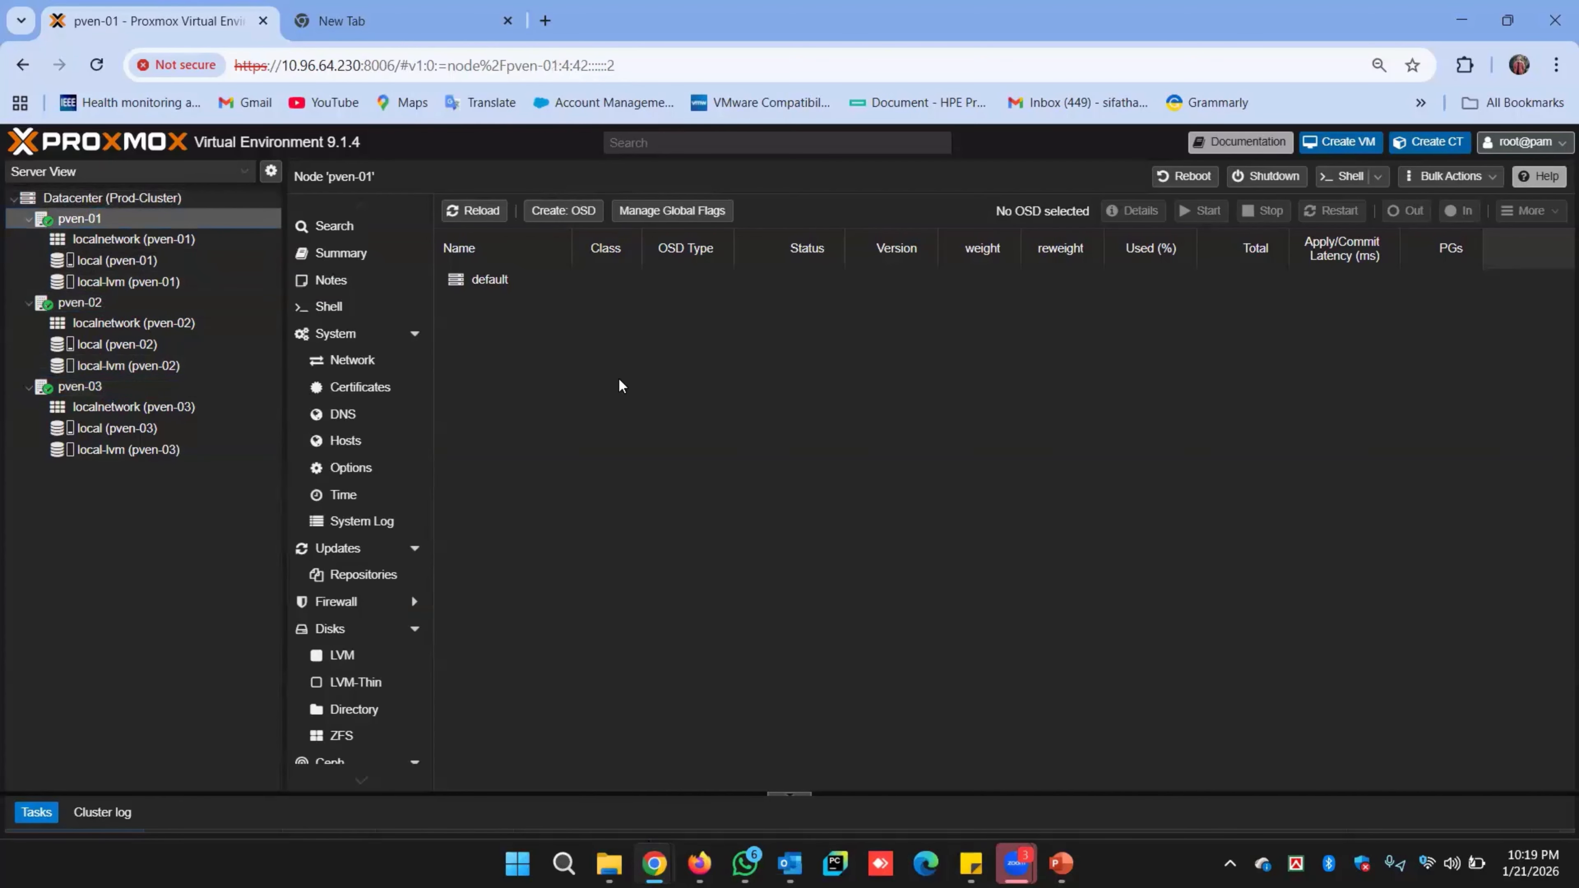
left_click(479, 217)
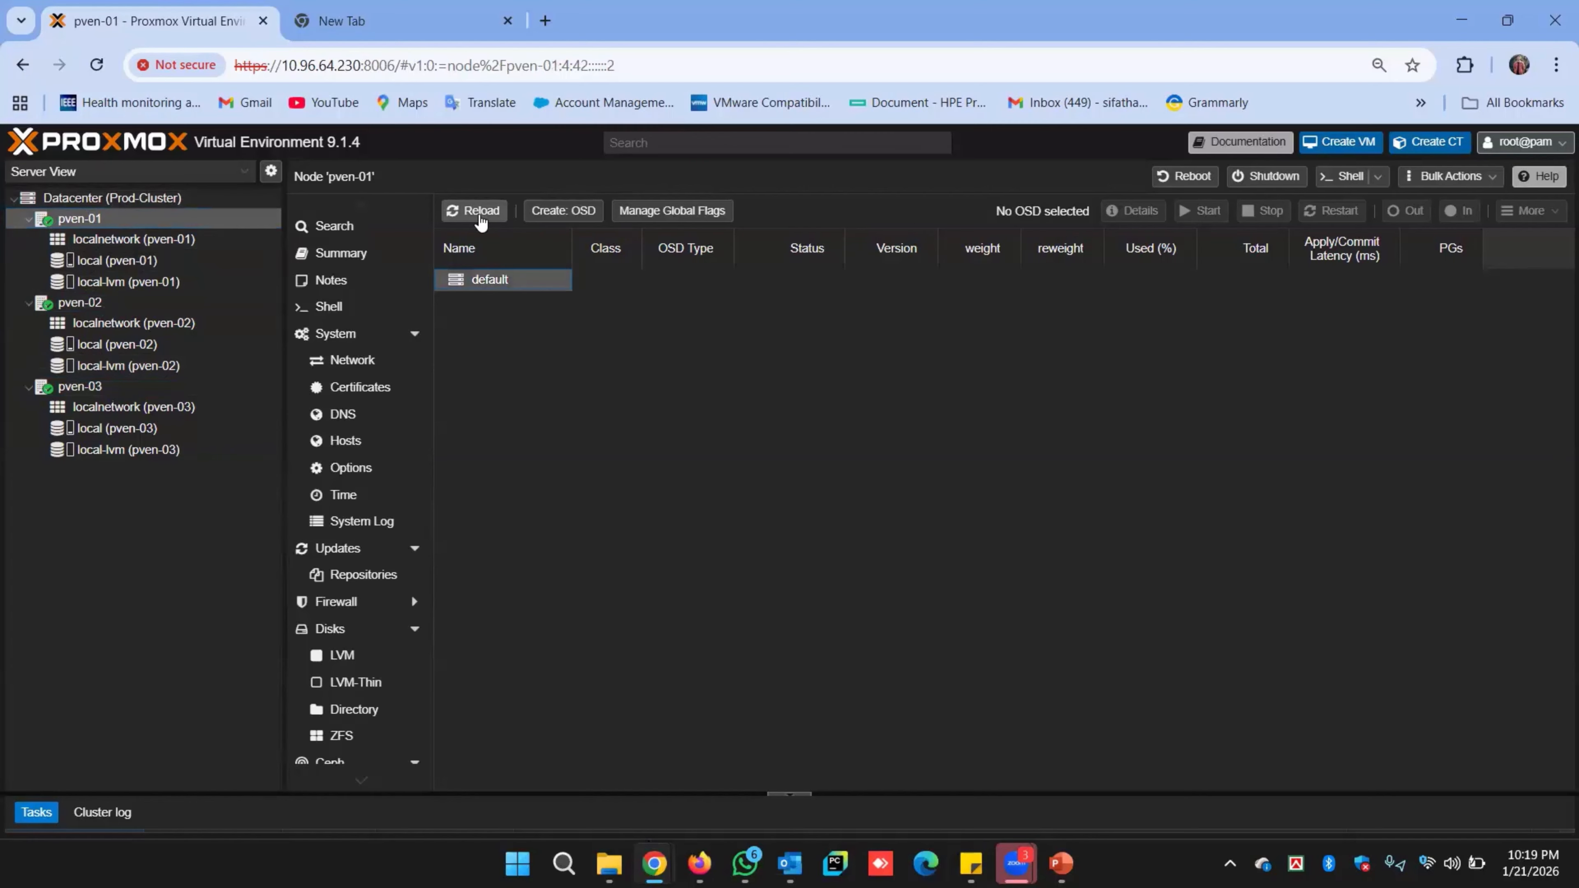
Create an OSD on /dev/sdb with a 75 GiB DB on /dev/sdf.
left_click(563, 211)
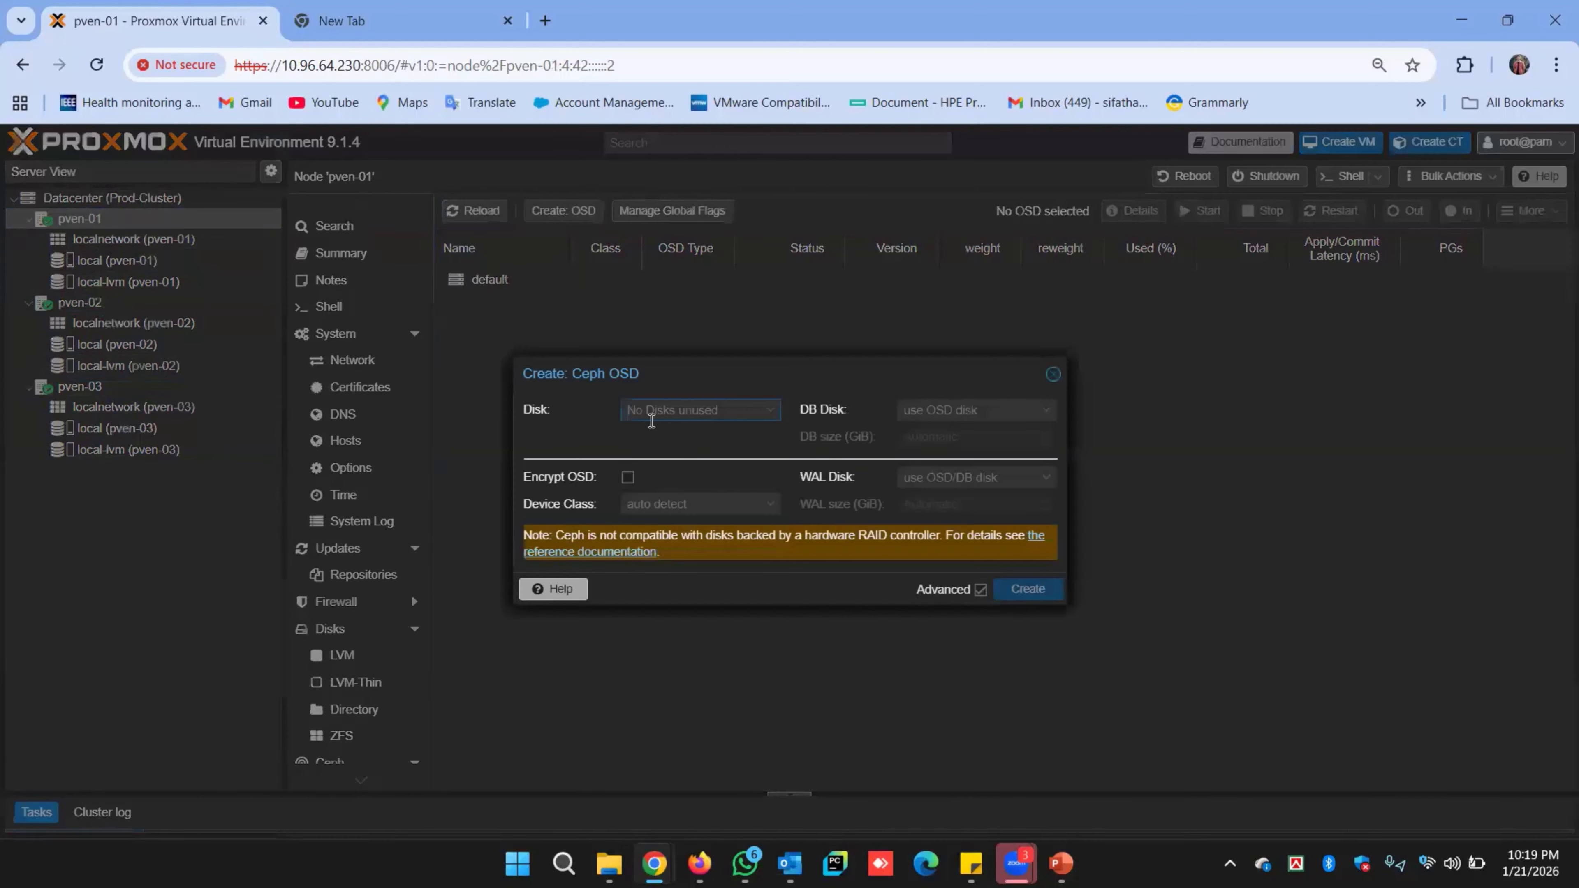
left_click(749, 407)
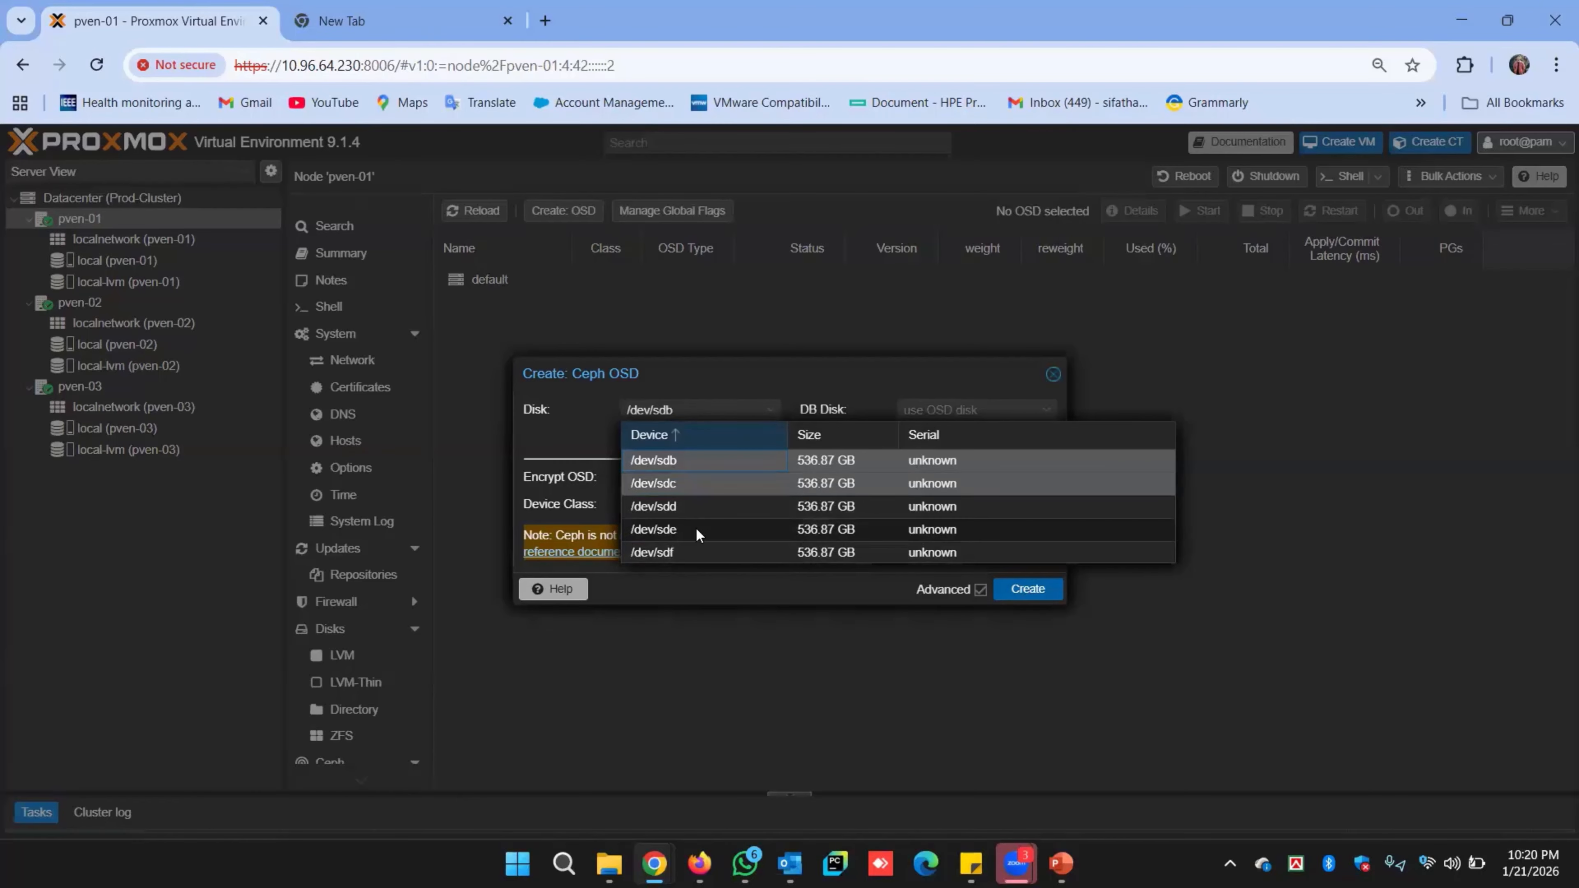
left_click(686, 460)
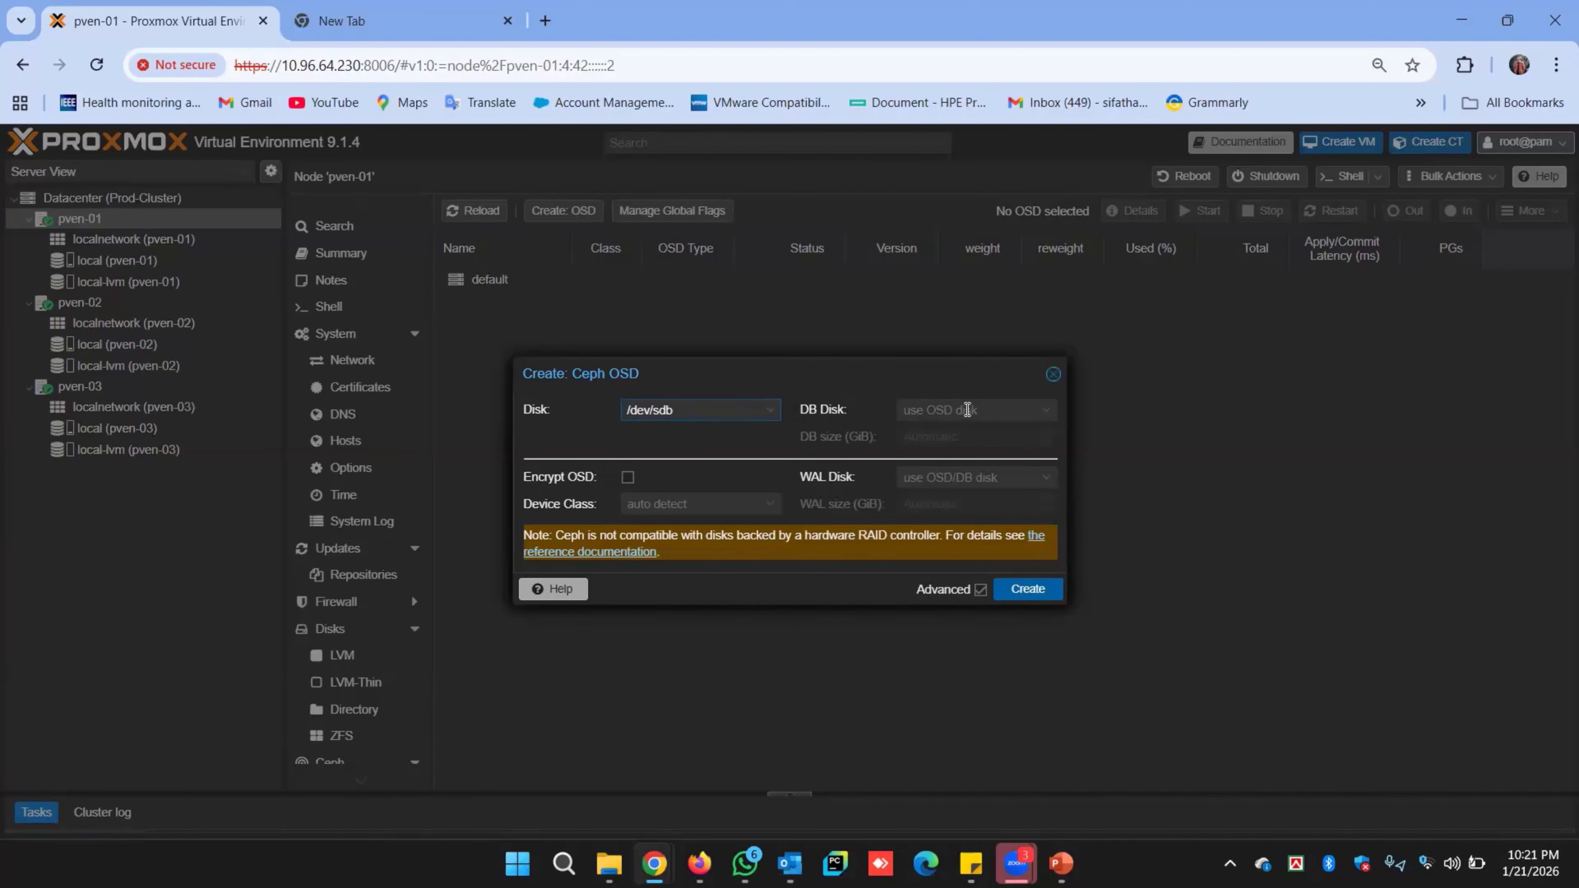
left_click(967, 409)
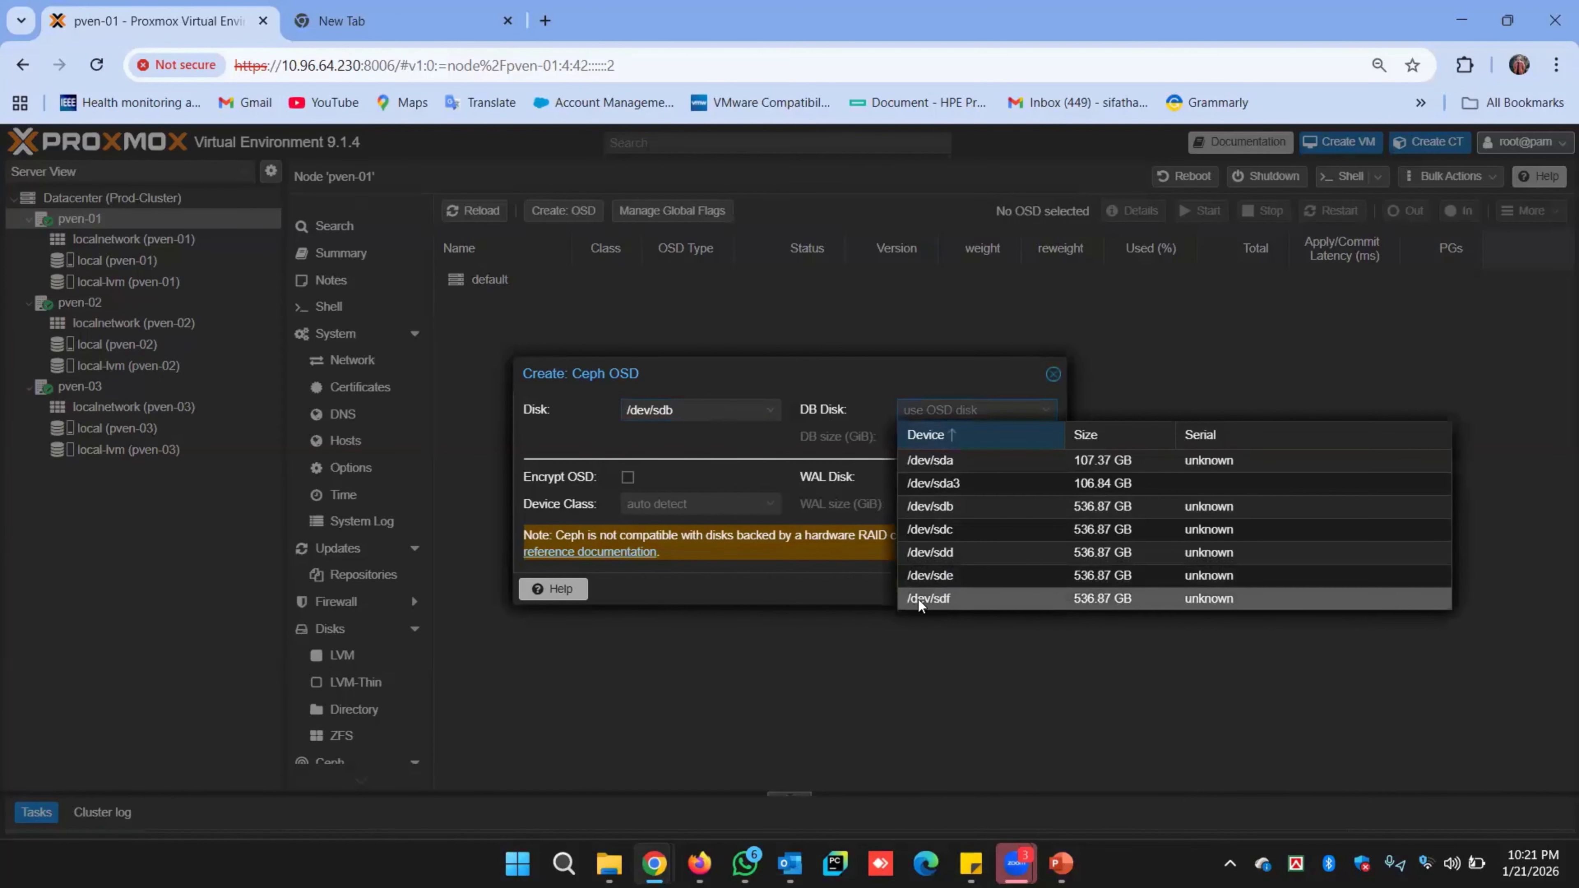
left_click(951, 600)
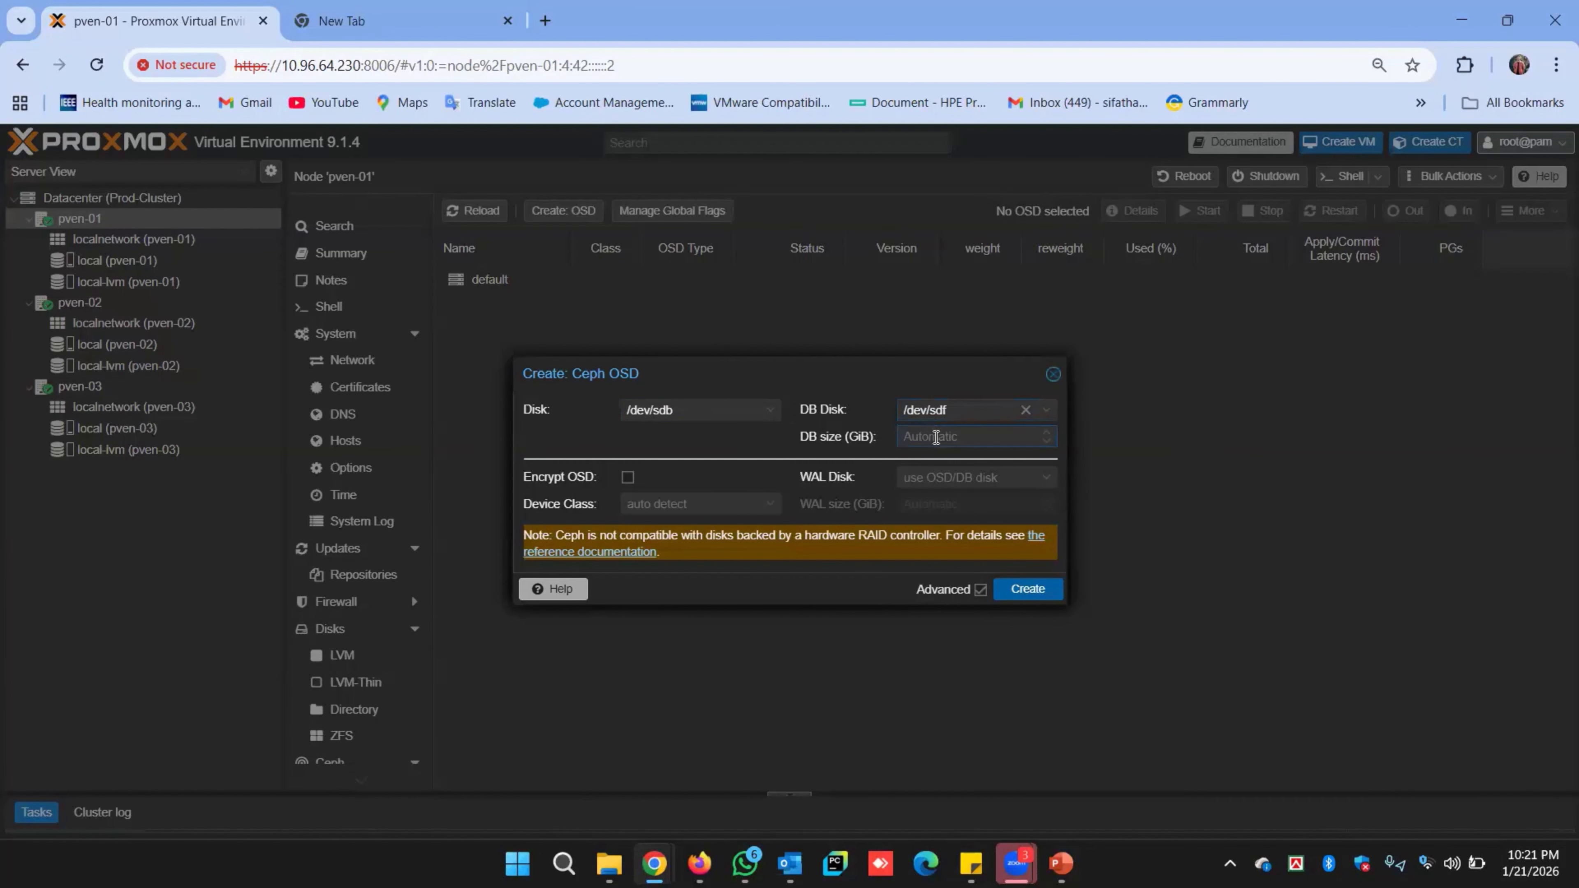
type("75")
left_click(1028, 589)
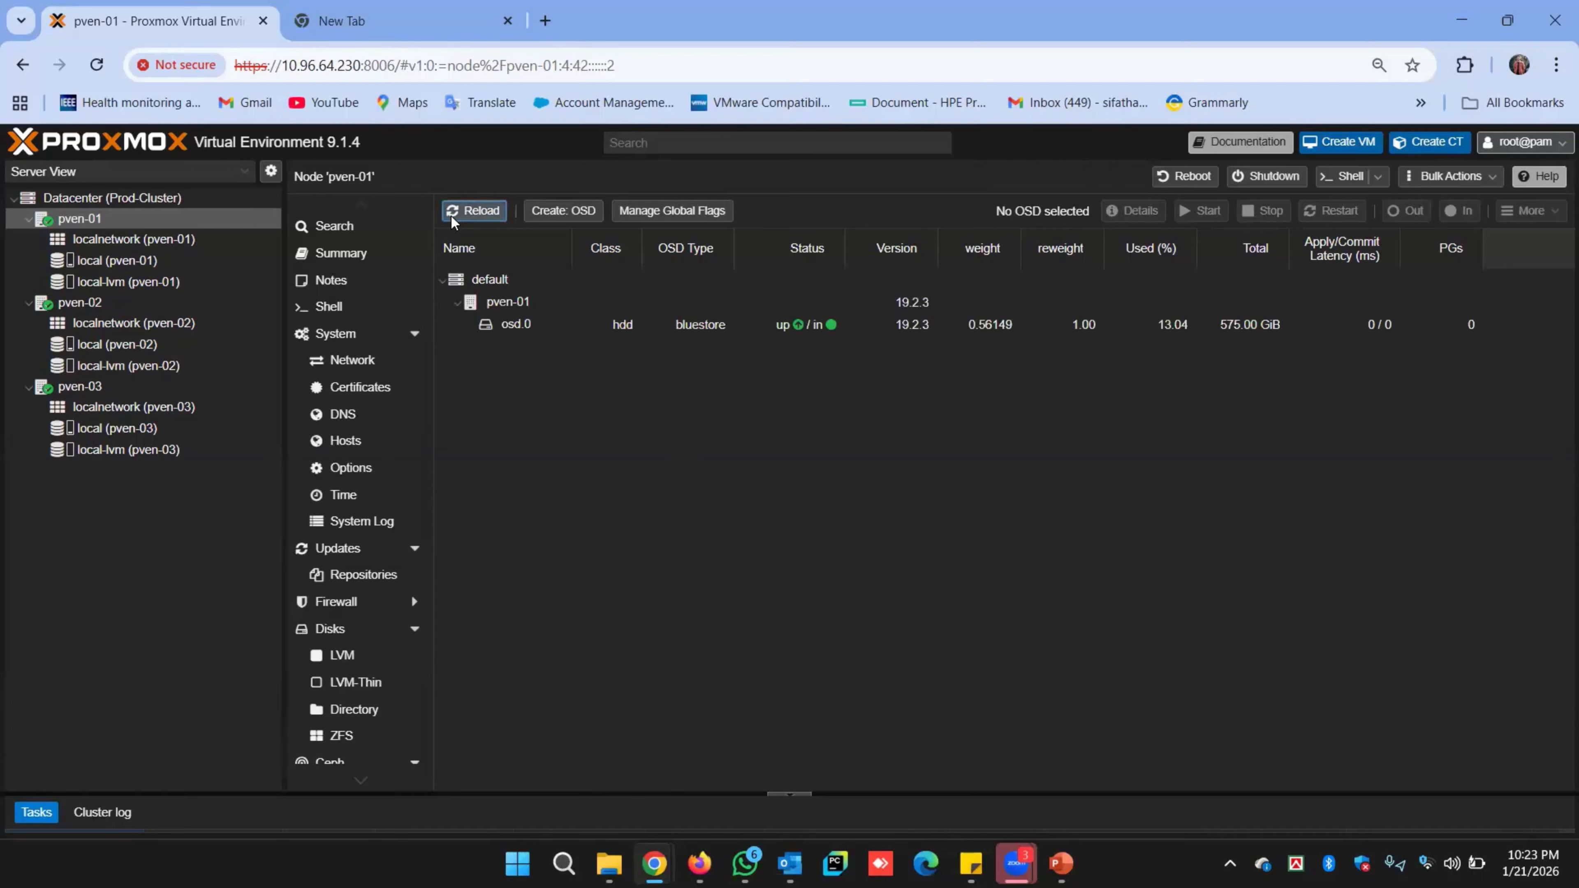
Reload to show osd.0, then create an OSD on /dev/sdc with a 75 GiB DB on /dev/sdf.
left_click(519, 326)
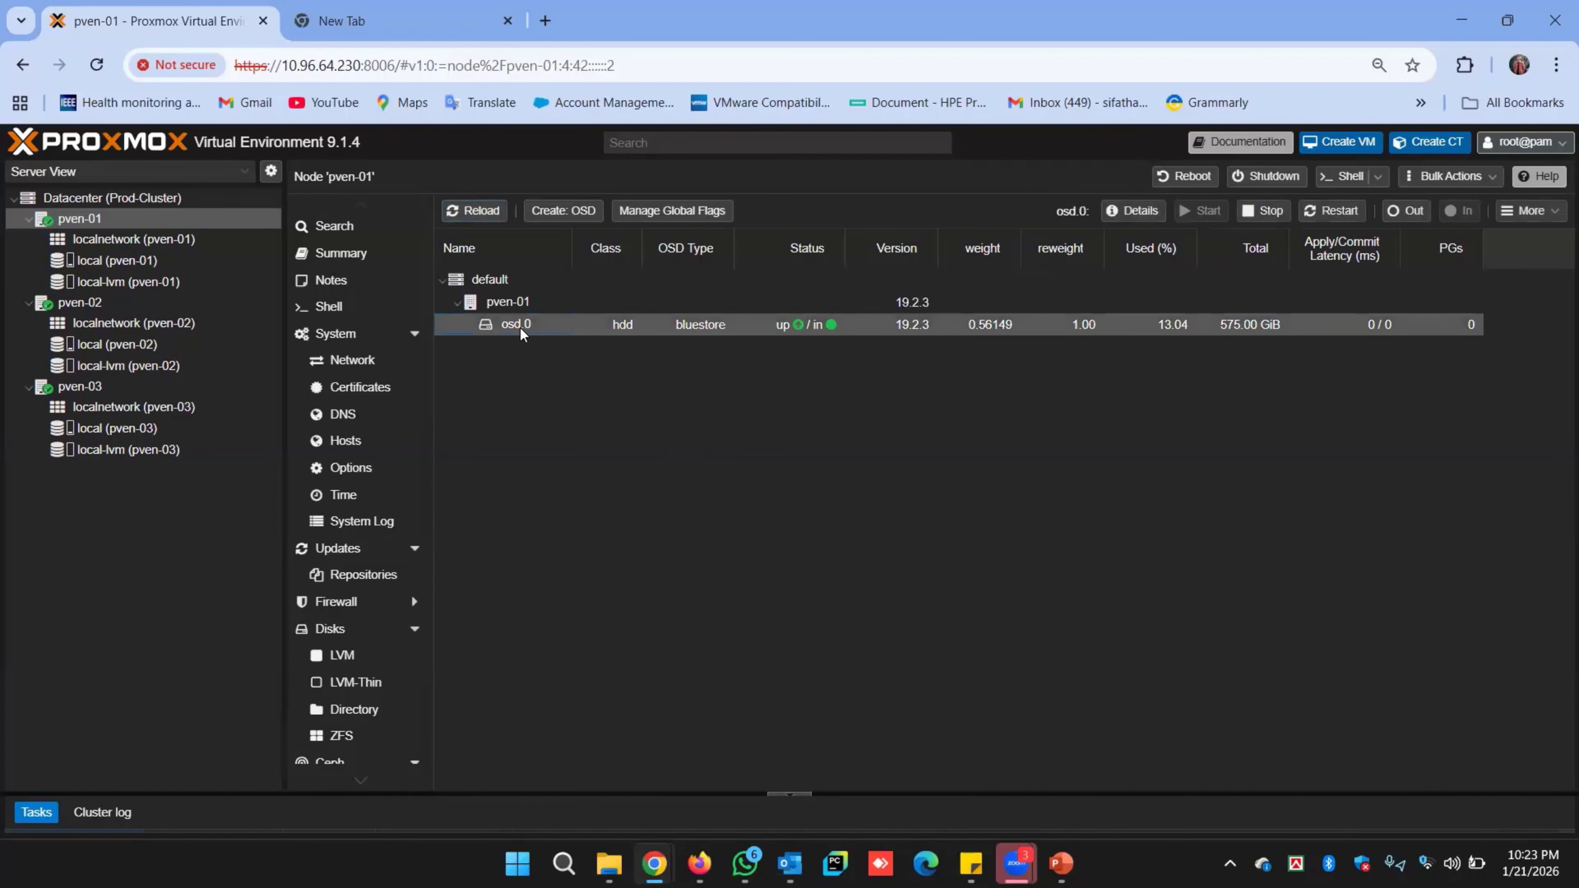
left_click(563, 210)
left_click(715, 409)
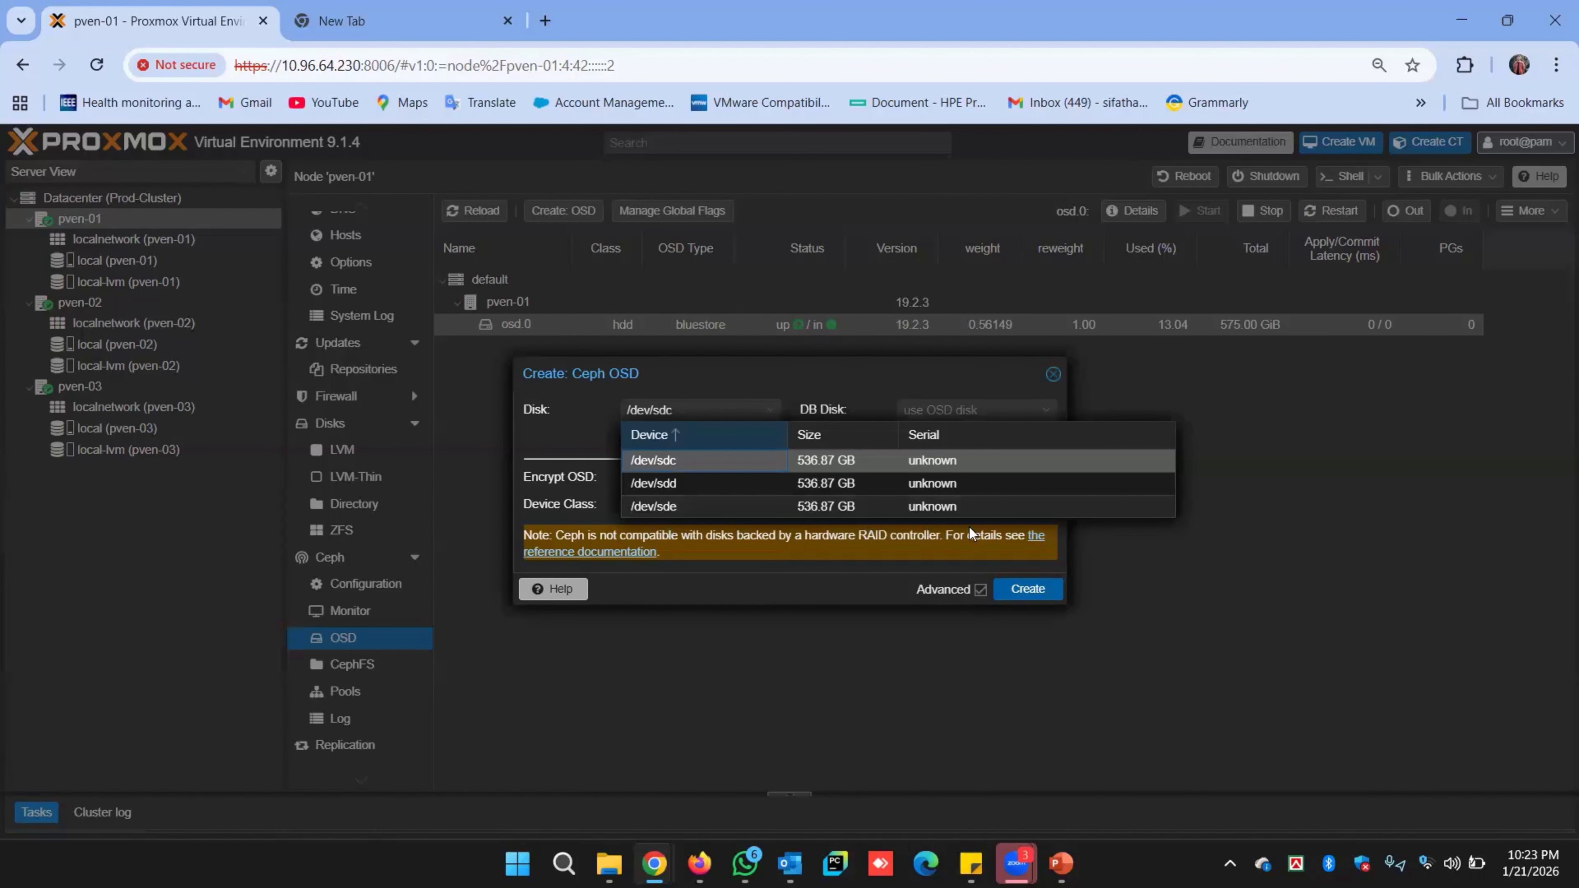
left_click(674, 461)
left_click(957, 409)
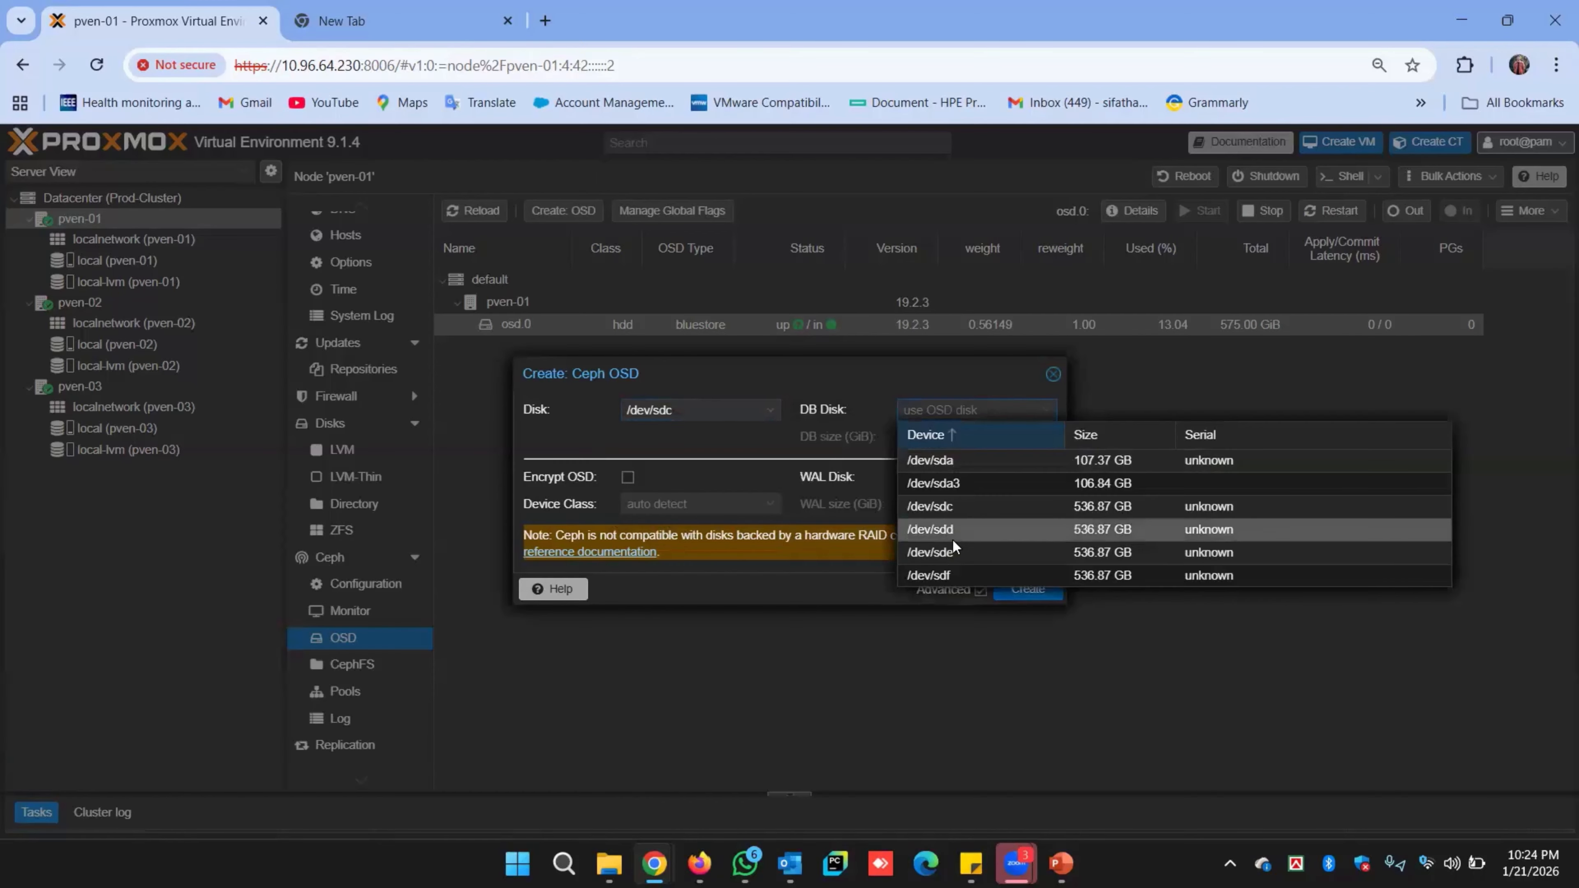
left_click(951, 575)
left_click(949, 437)
type("75")
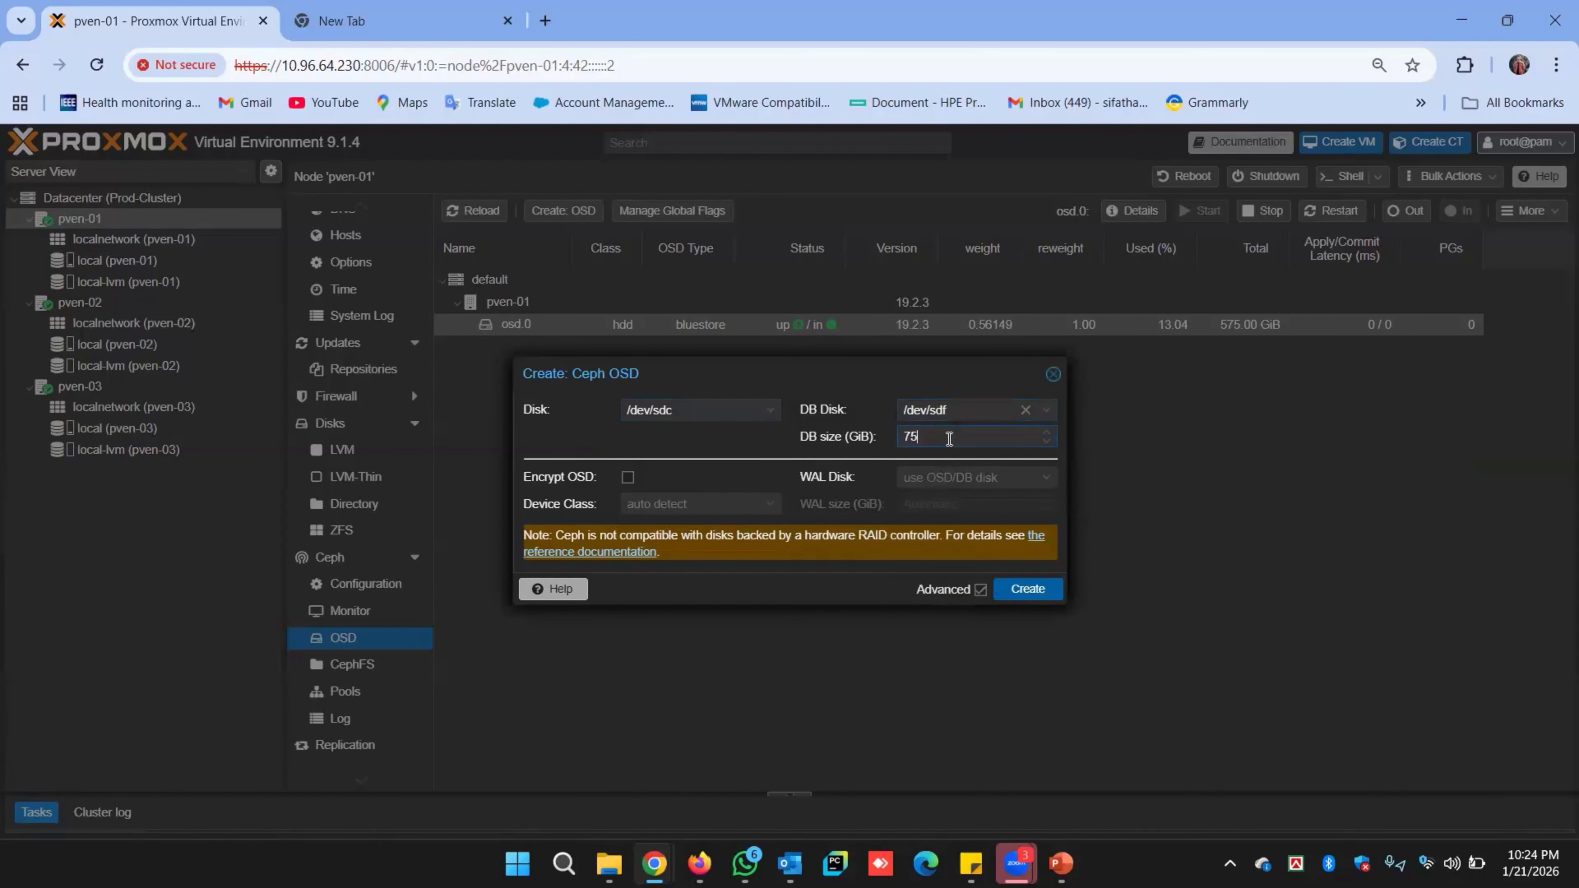
left_click(1018, 591)
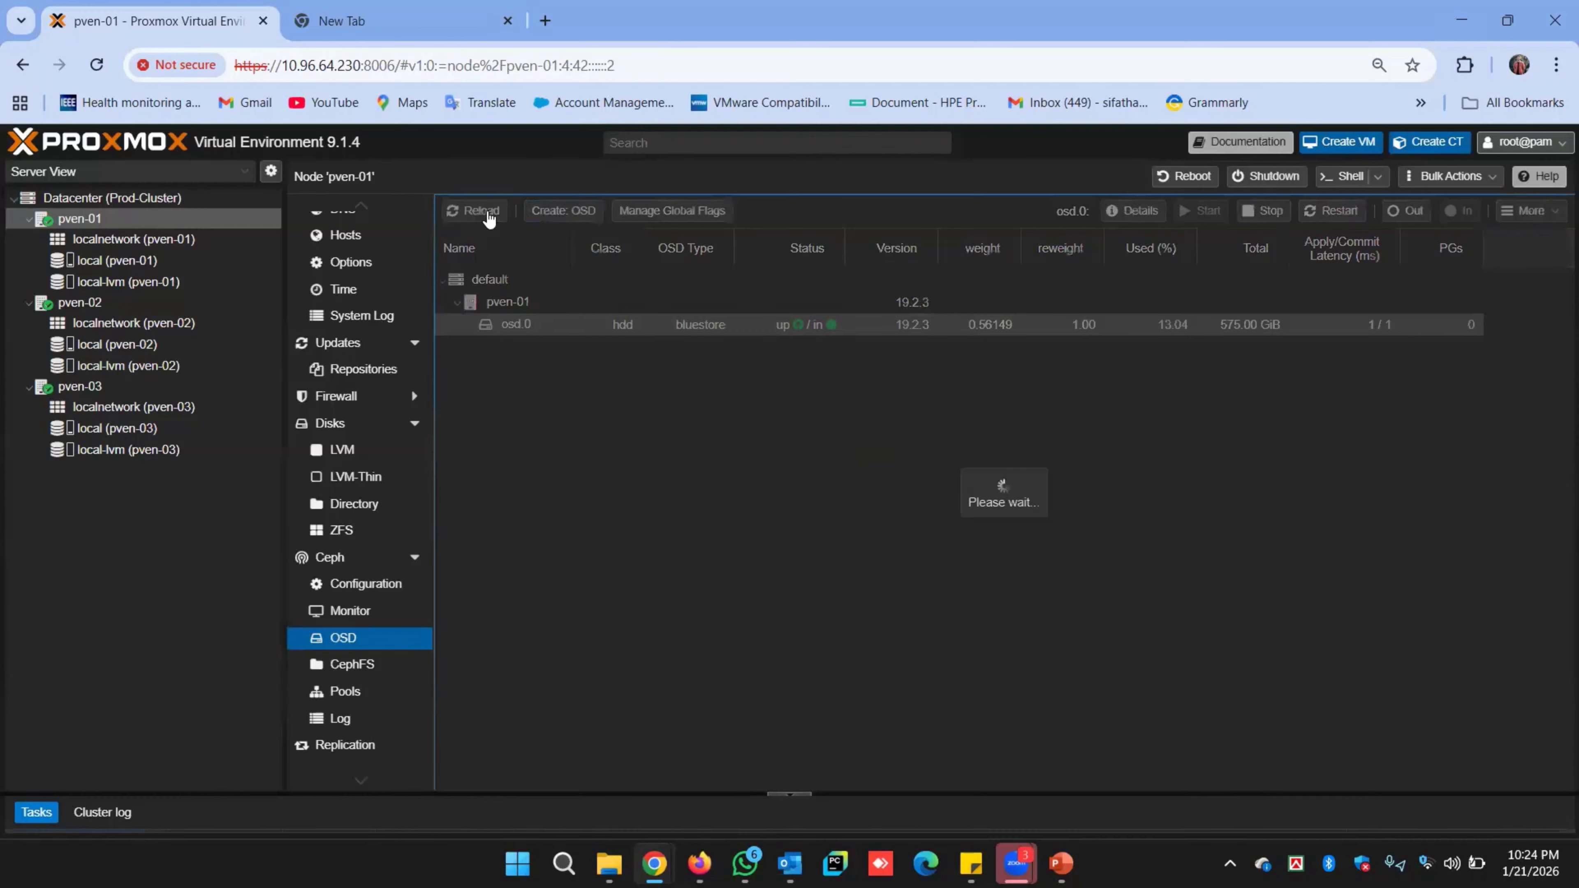
Create an OSD on /dev/sdd with its DB on /dev/sdf.
left_click(573, 211)
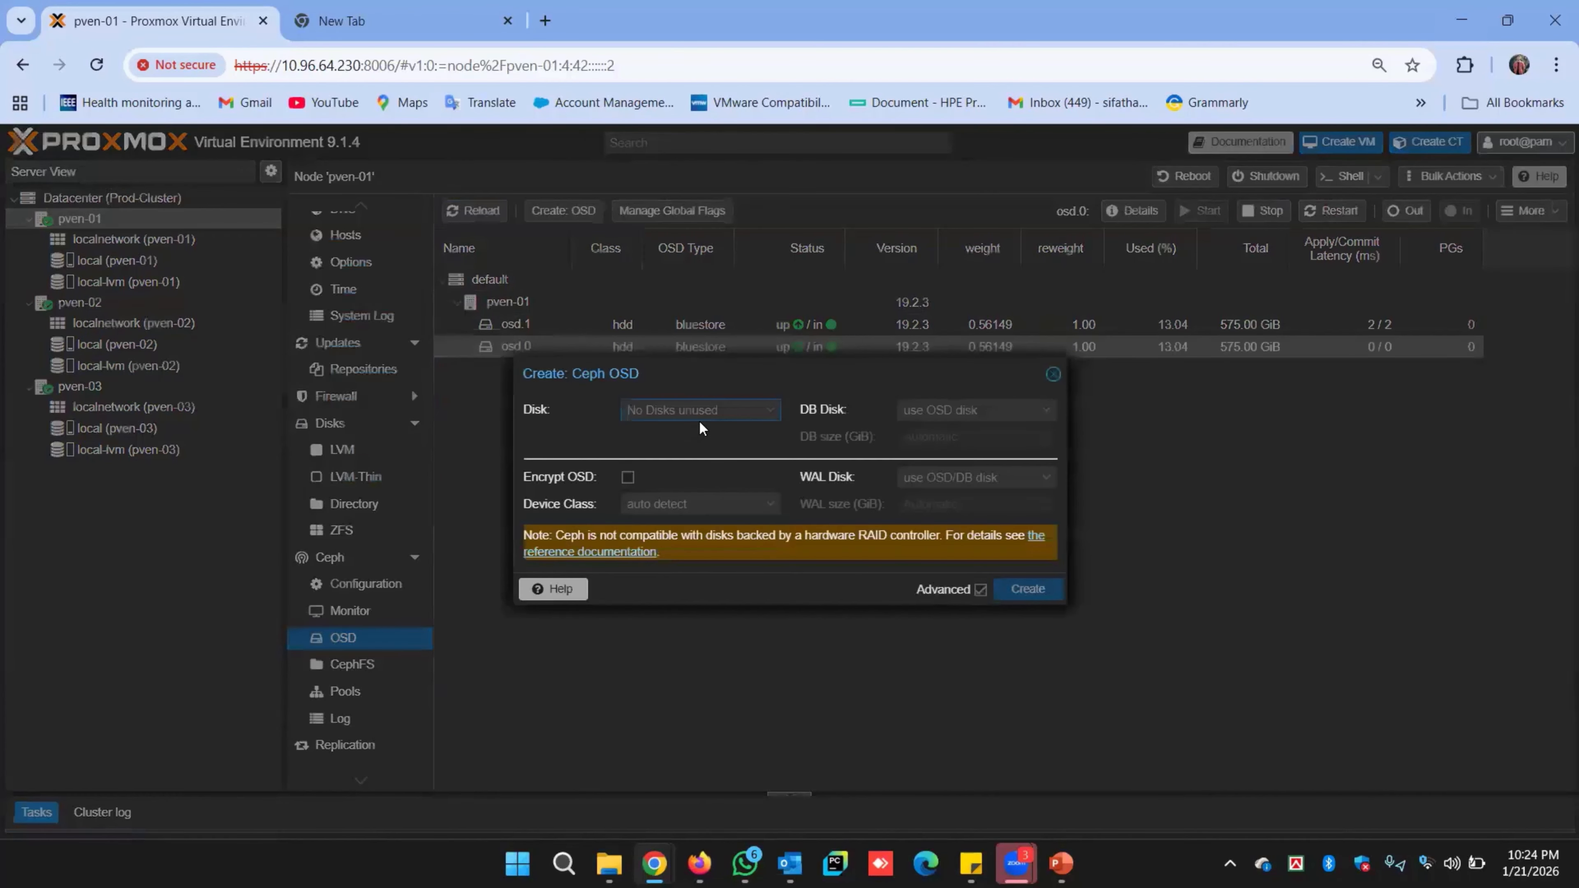
left_click(698, 412)
left_click(687, 458)
left_click(932, 410)
left_click(936, 553)
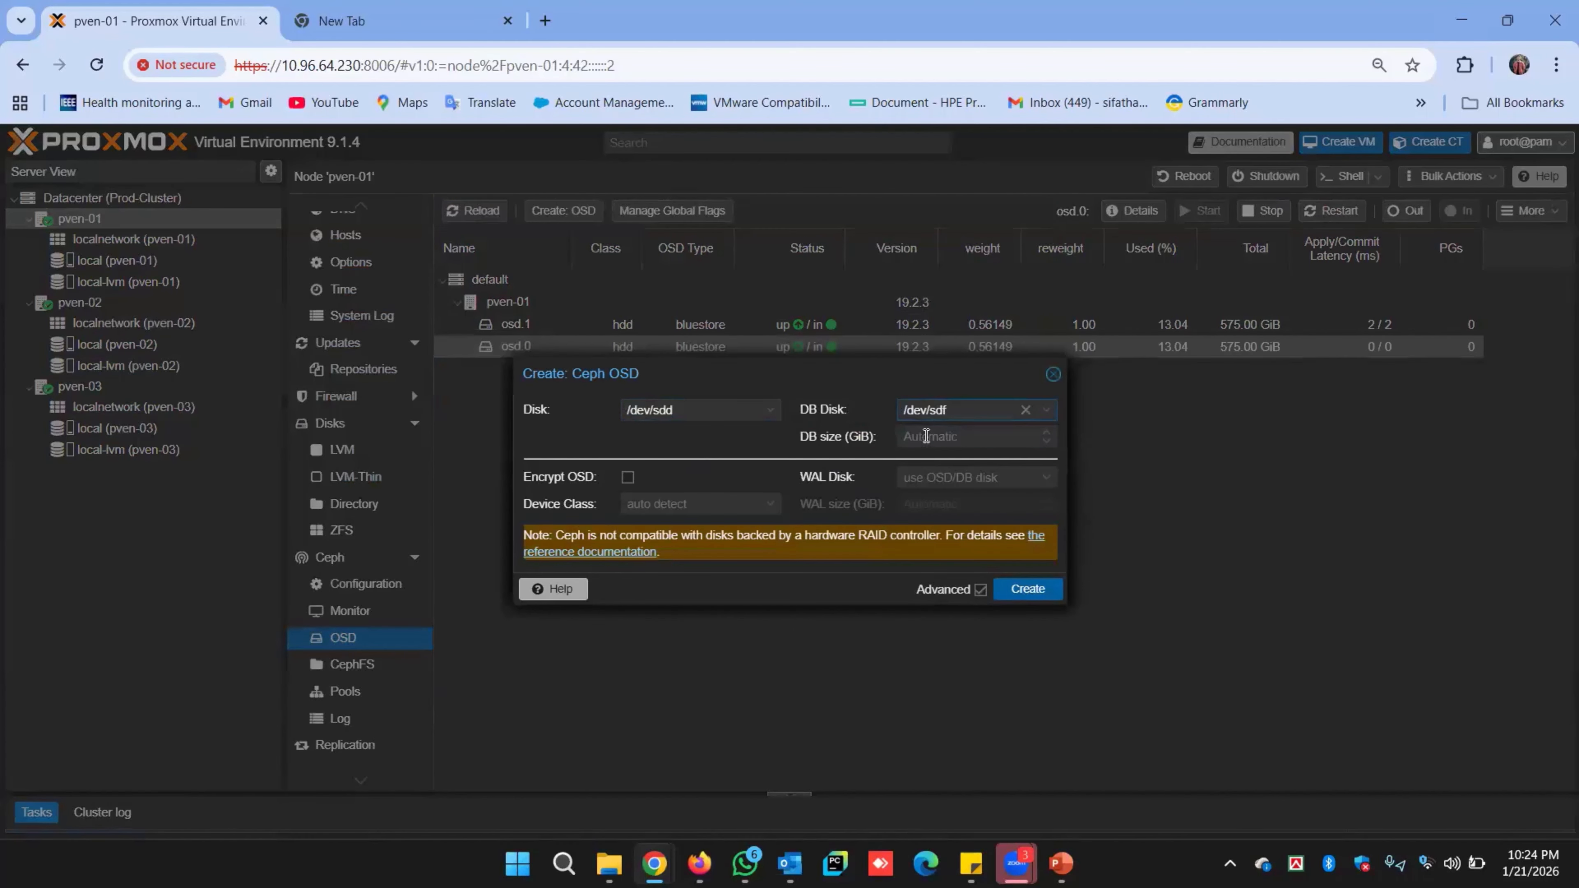
left_click(1026, 590)
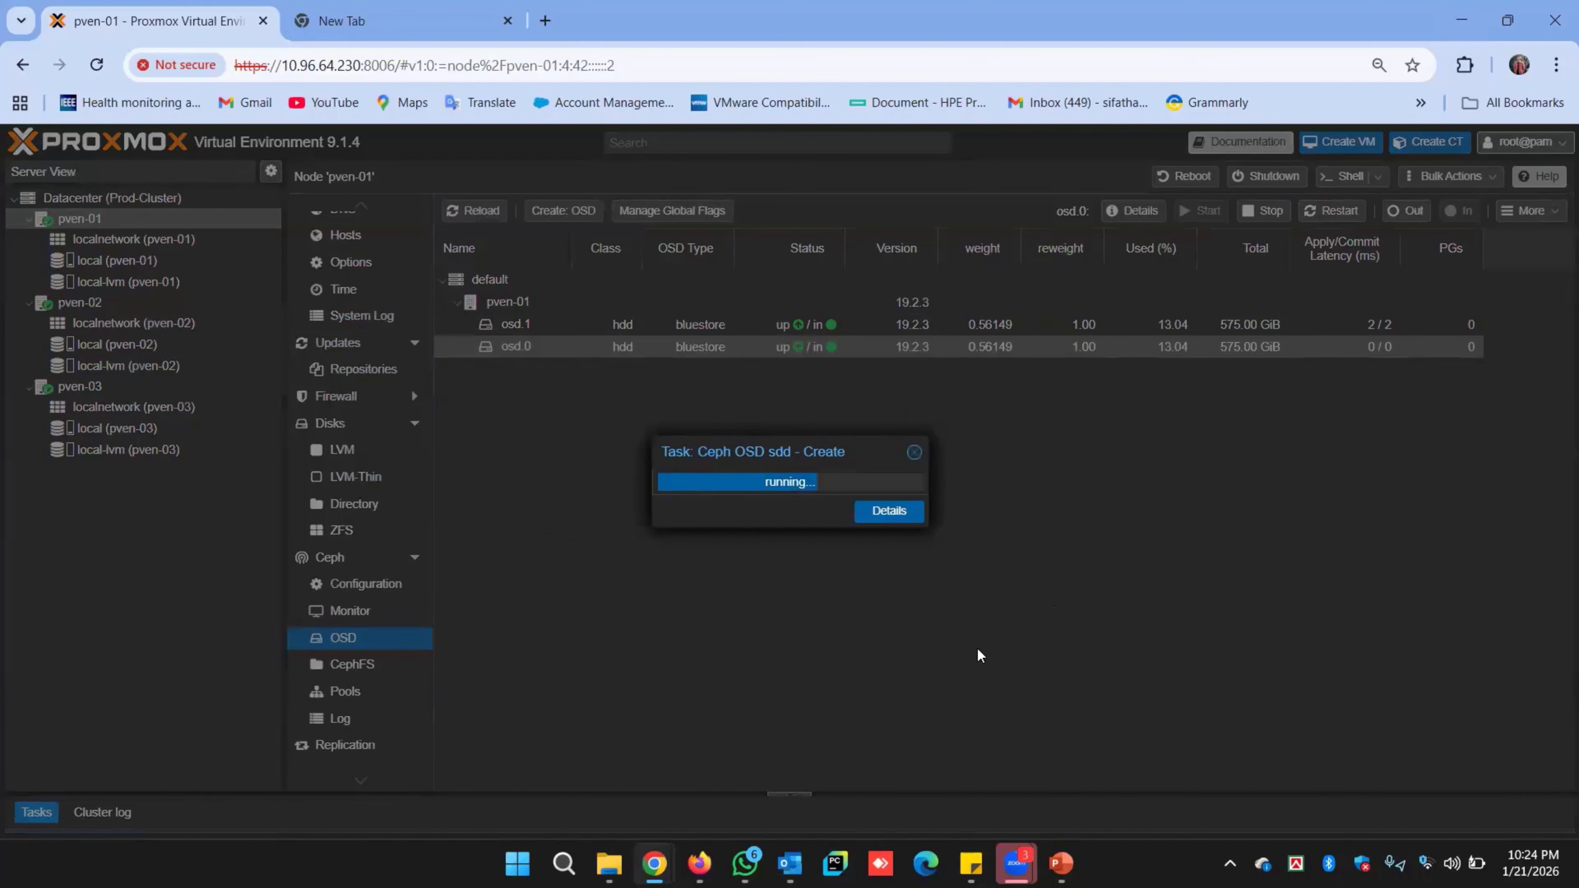
Create an OSD on /dev/sde with a 75 GiB DB on /dev/sdf.
left_click(562, 211)
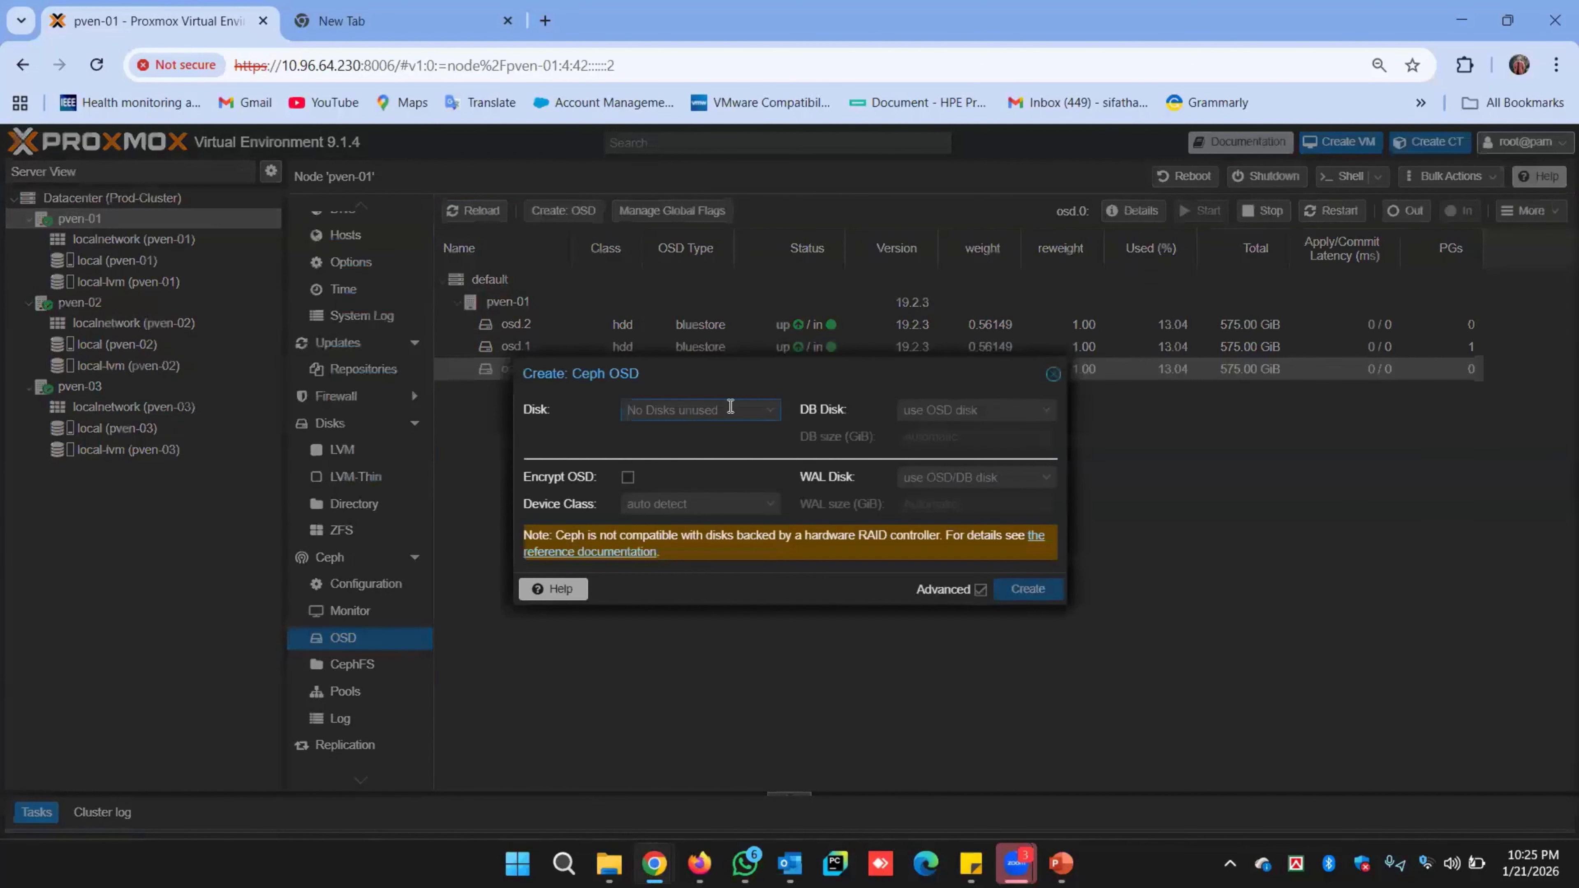
left_click(699, 409)
left_click(707, 469)
left_click(973, 410)
left_click(940, 529)
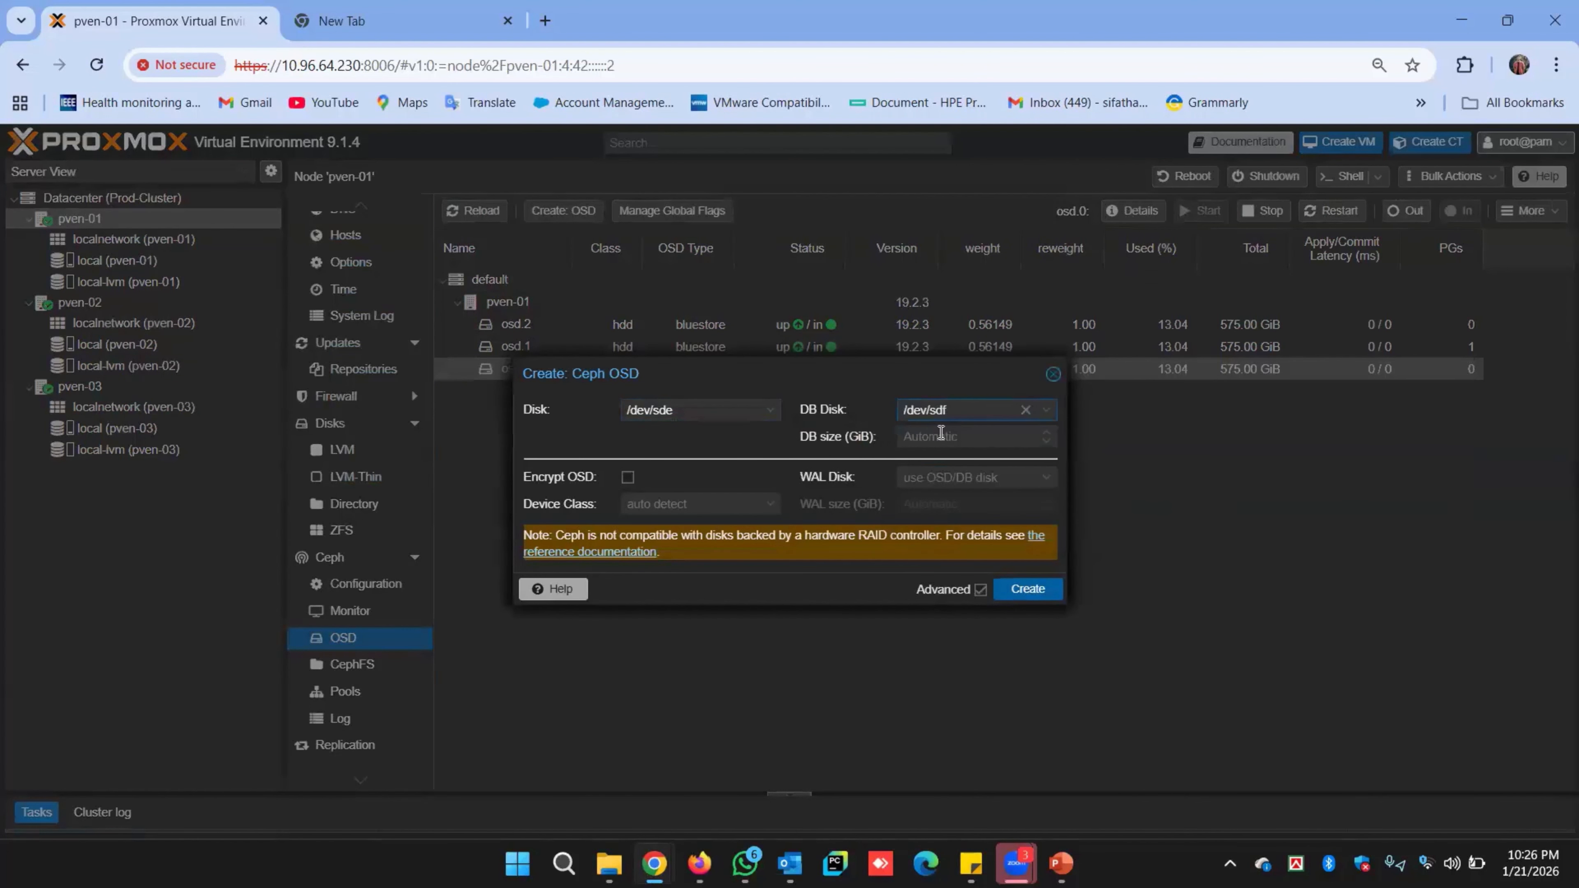
type("75")
left_click(1040, 591)
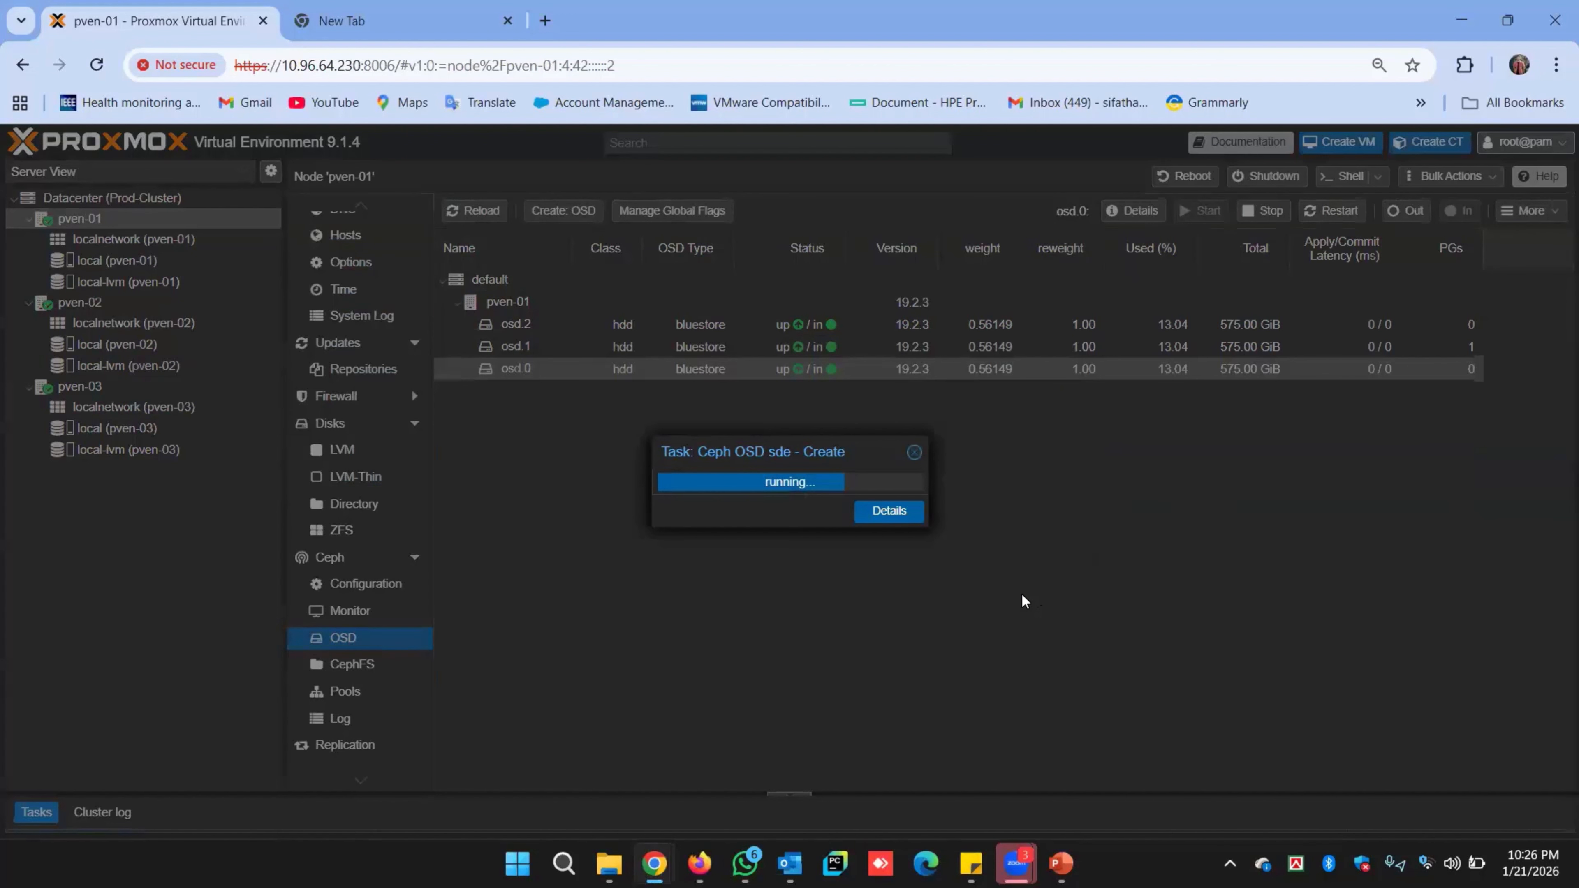
Review the /dev/sde creation task log and reload the list to show osd.3.
left_click(886, 511)
left_click(513, 300)
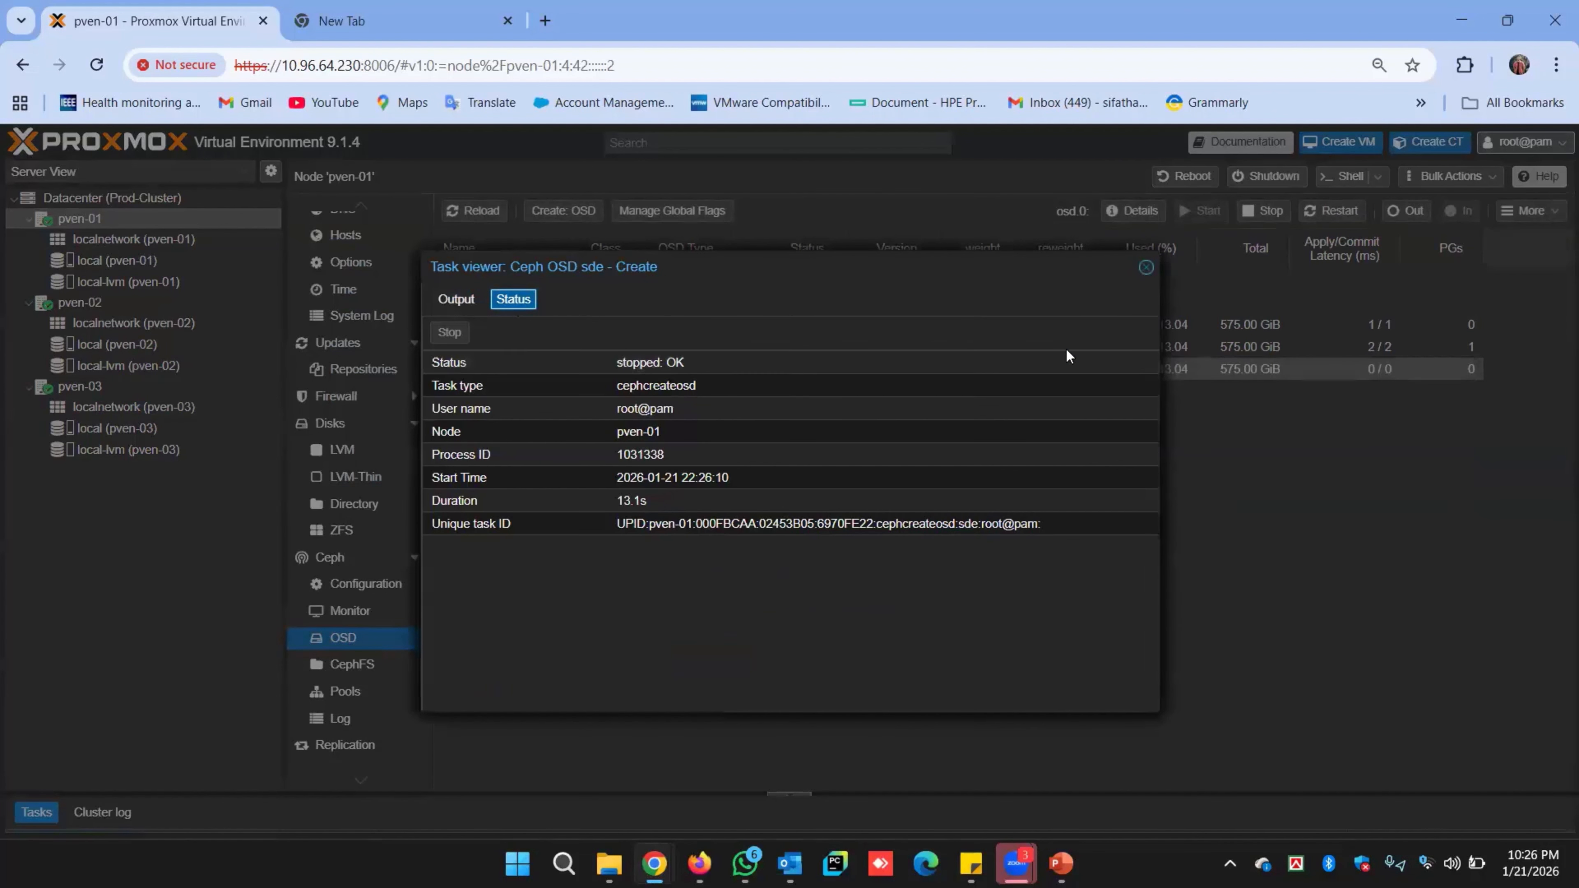
left_click(1146, 267)
left_click(477, 211)
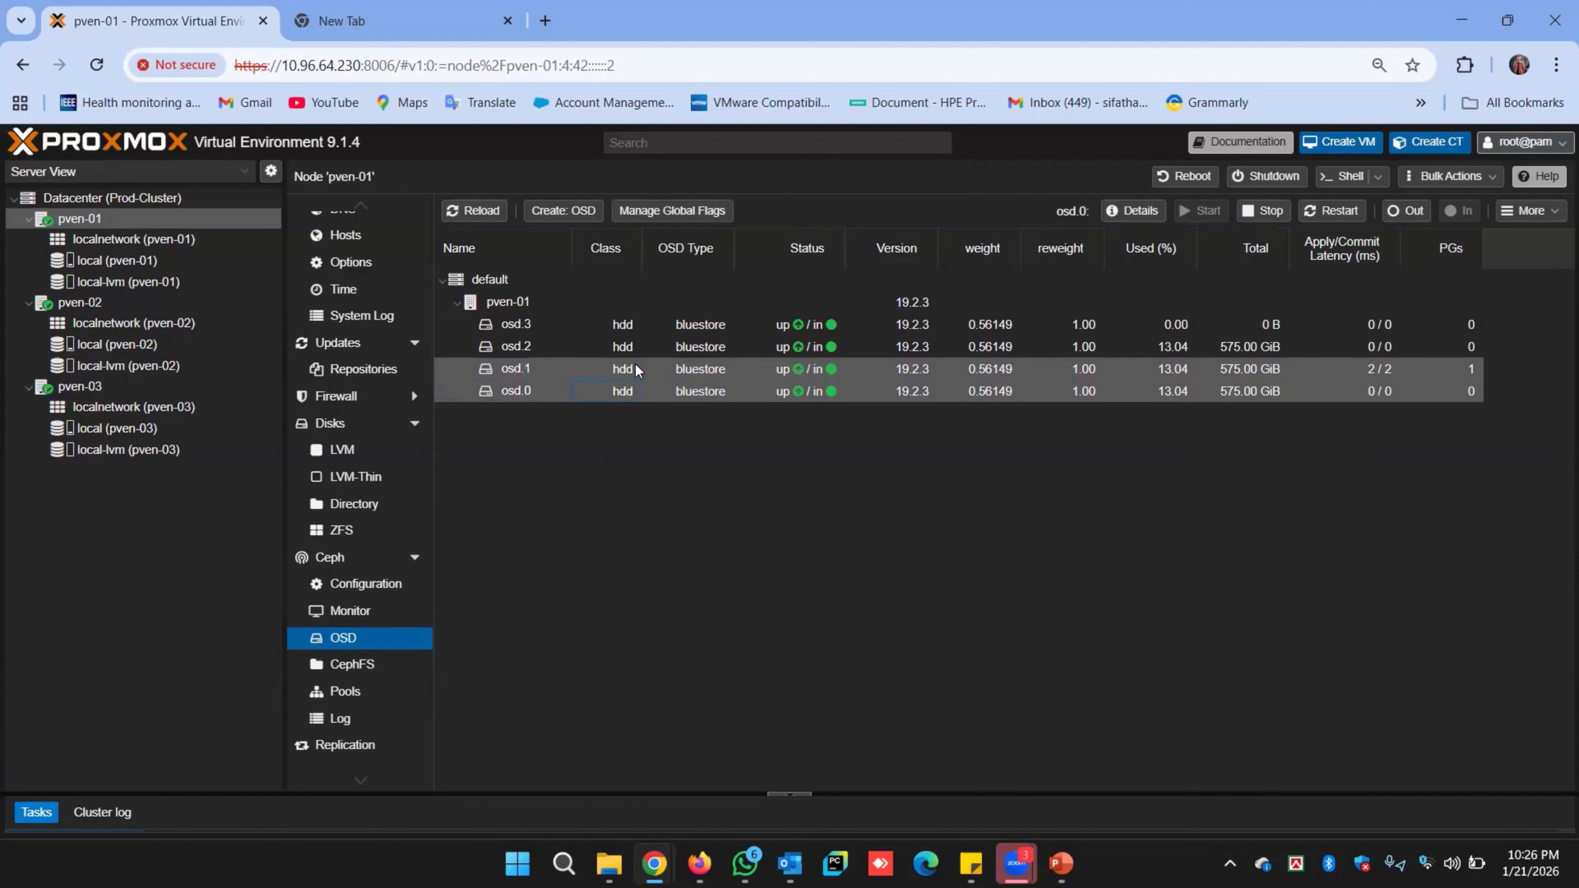
Inspect osd.1 and osd.3, then switch to node pven-02.
left_click(686, 369)
left_click(693, 325)
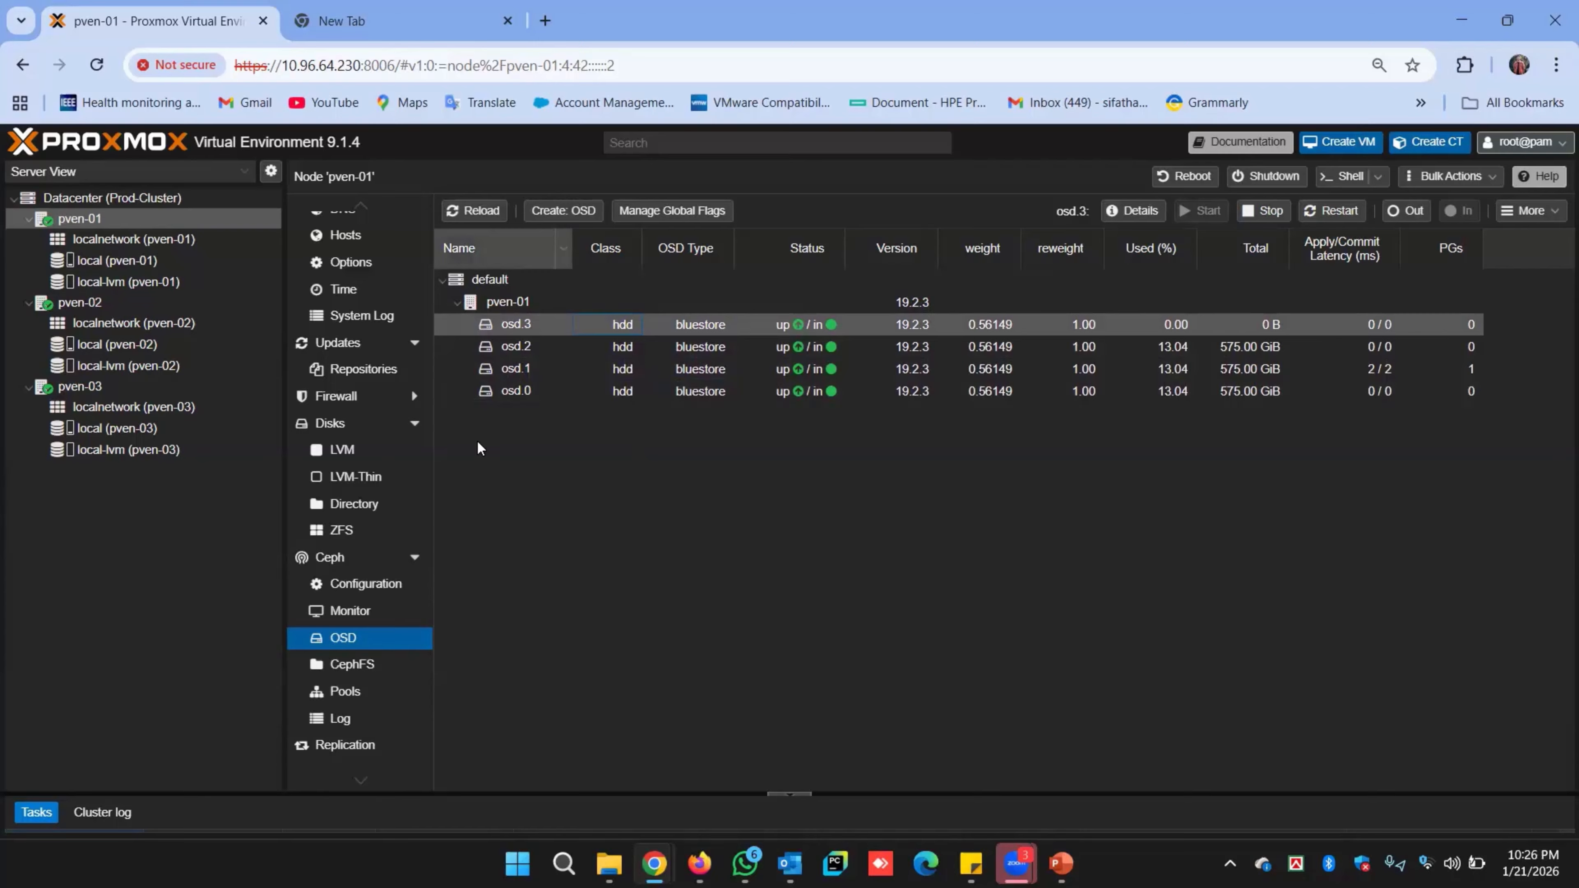
left_click(80, 302)
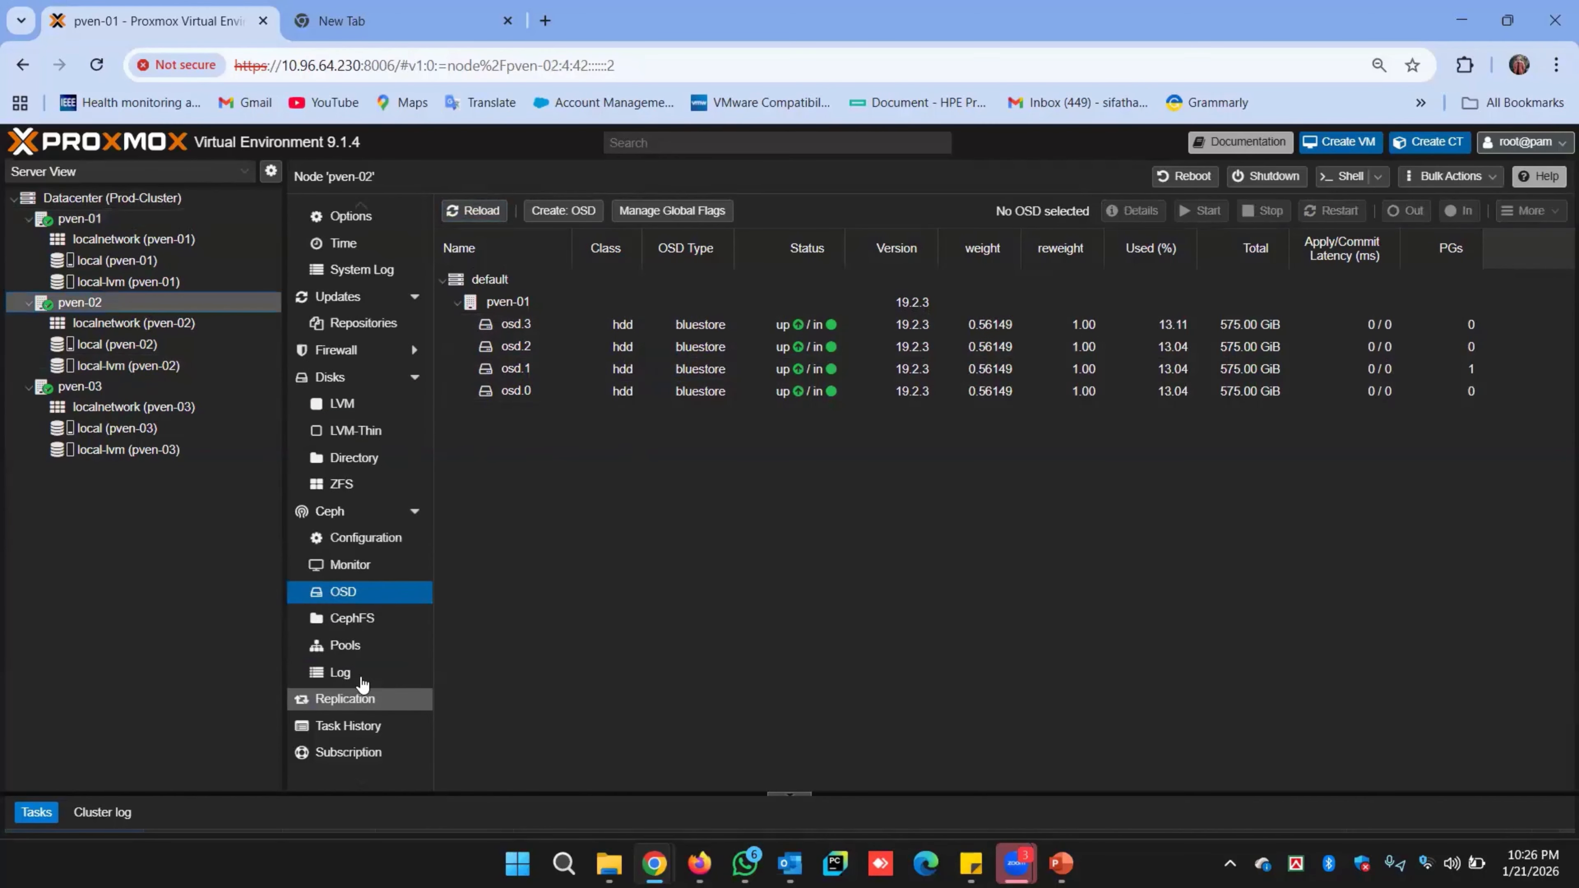
Dismiss the OSD creation form and select the pven-01 host group in the list.
left_click(563, 210)
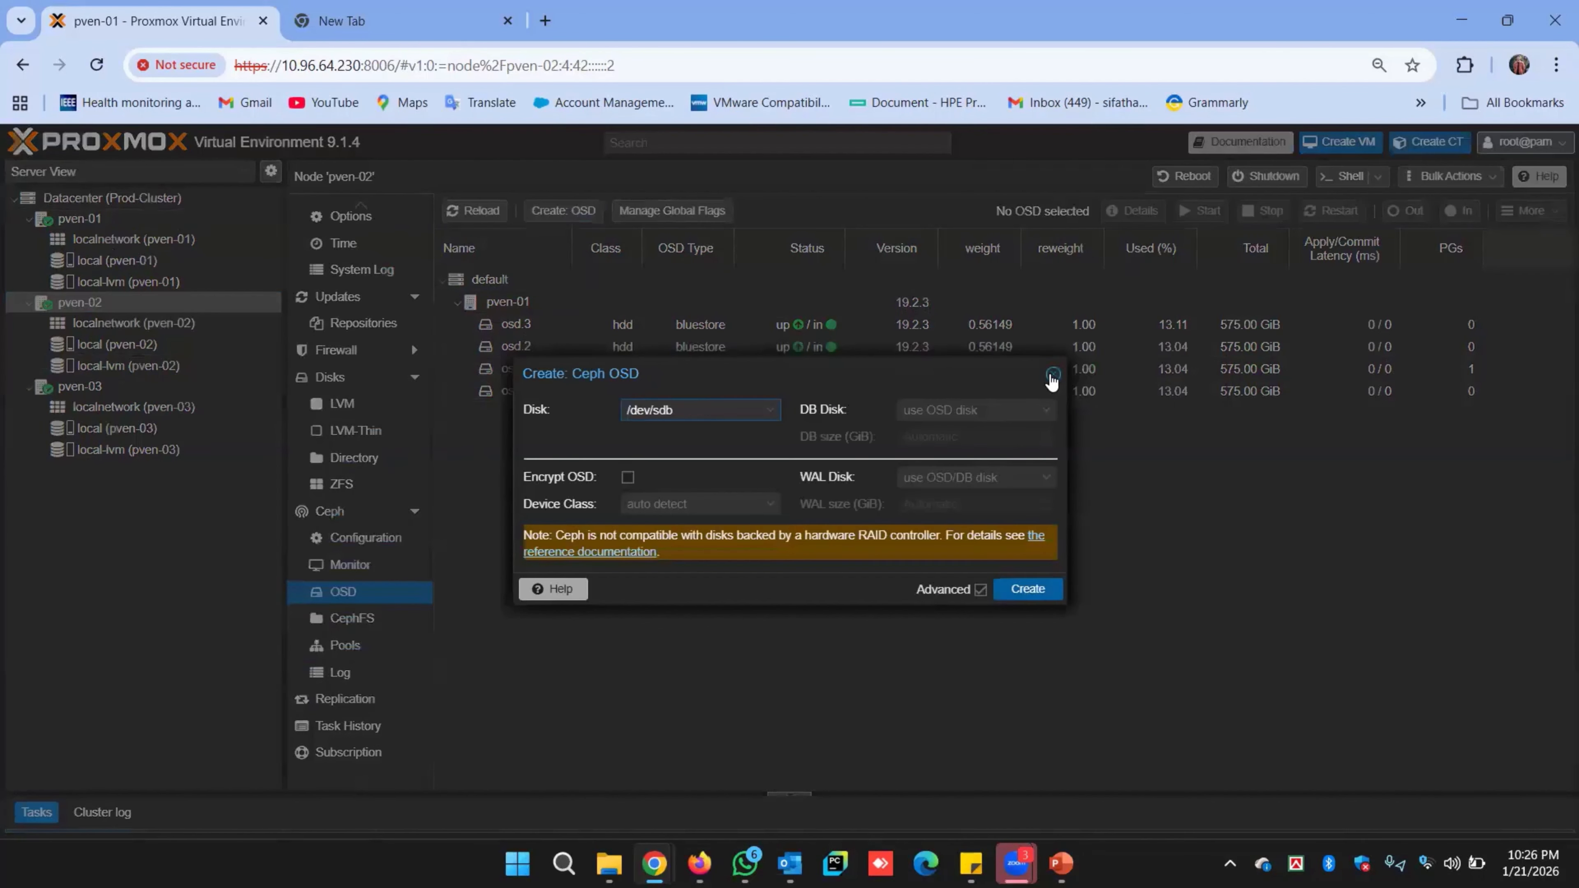
left_click(1049, 377)
left_click(512, 302)
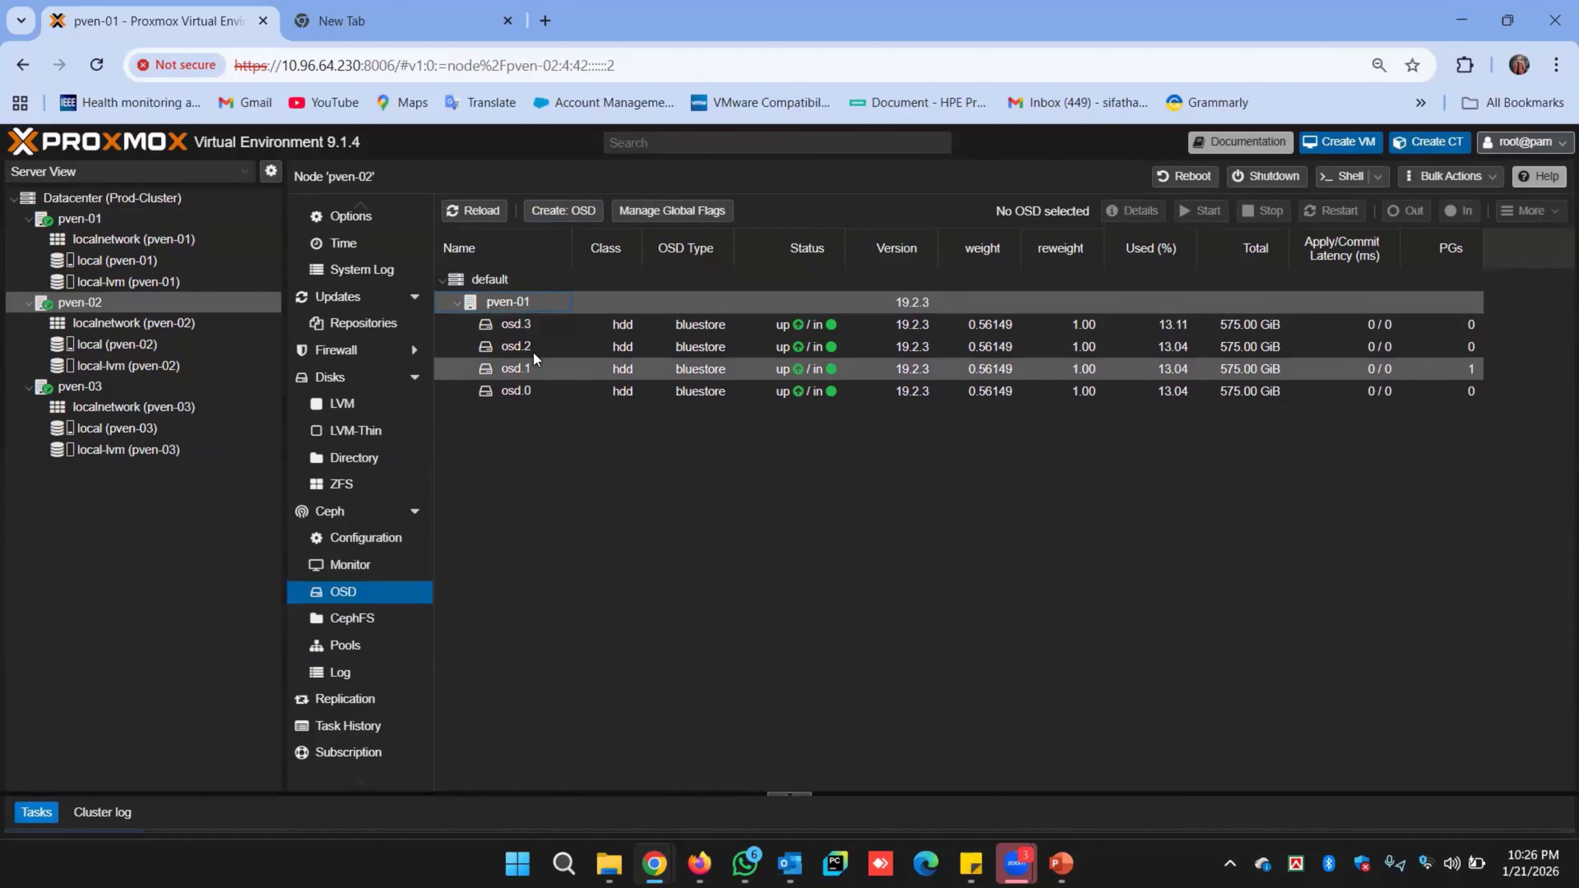
scroll(301, 405, "up", 3)
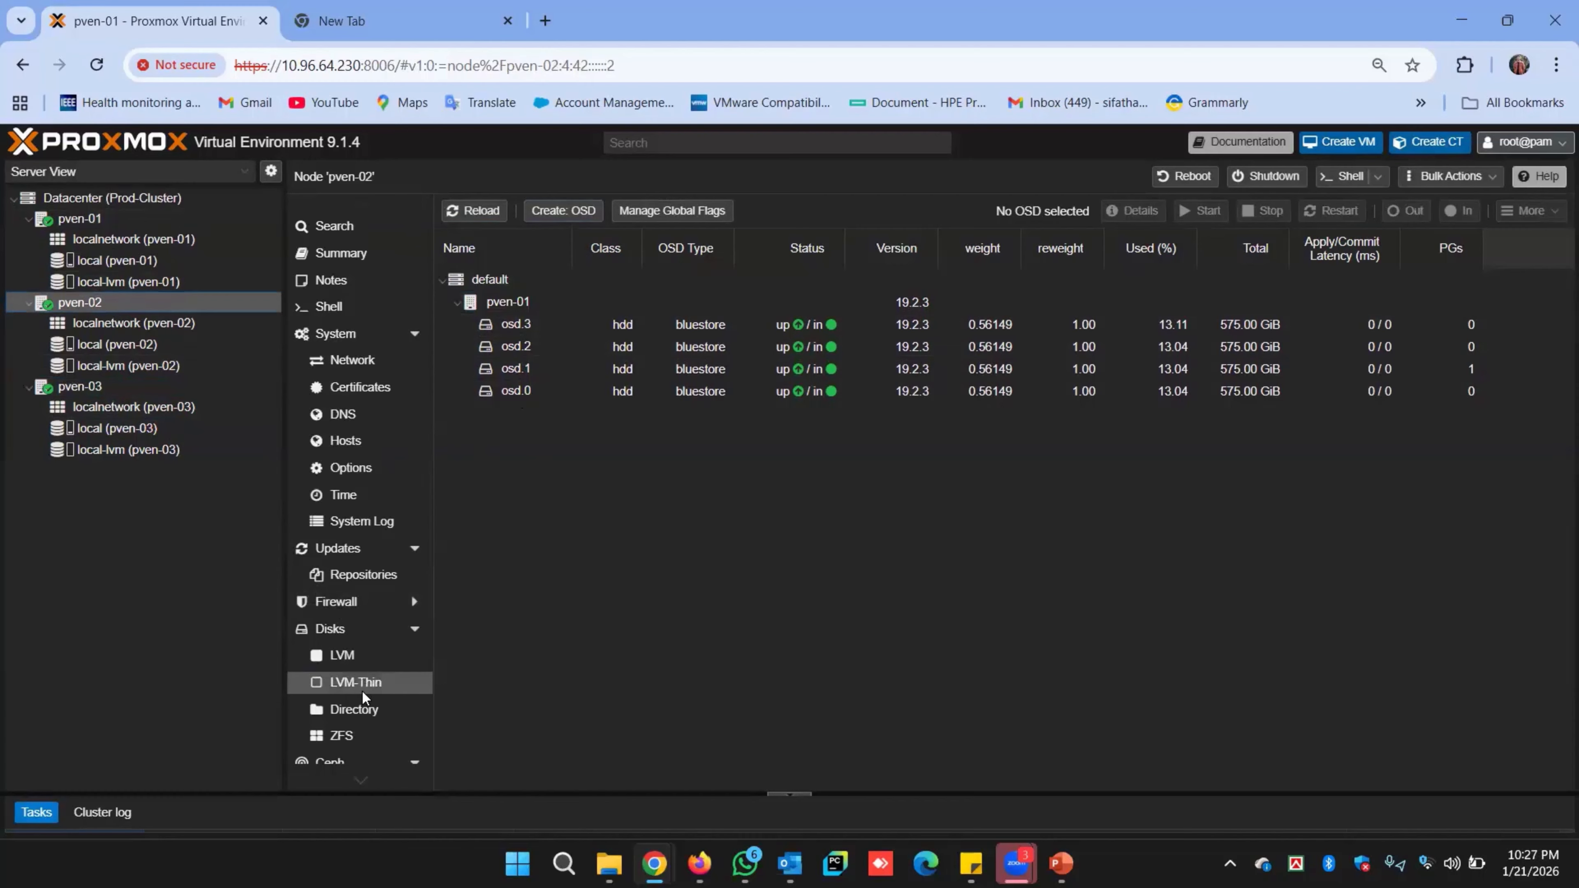
Create an OSD on pven-02's /dev/sdb with a 20 GiB DB on /dev/sdf.
left_click(563, 211)
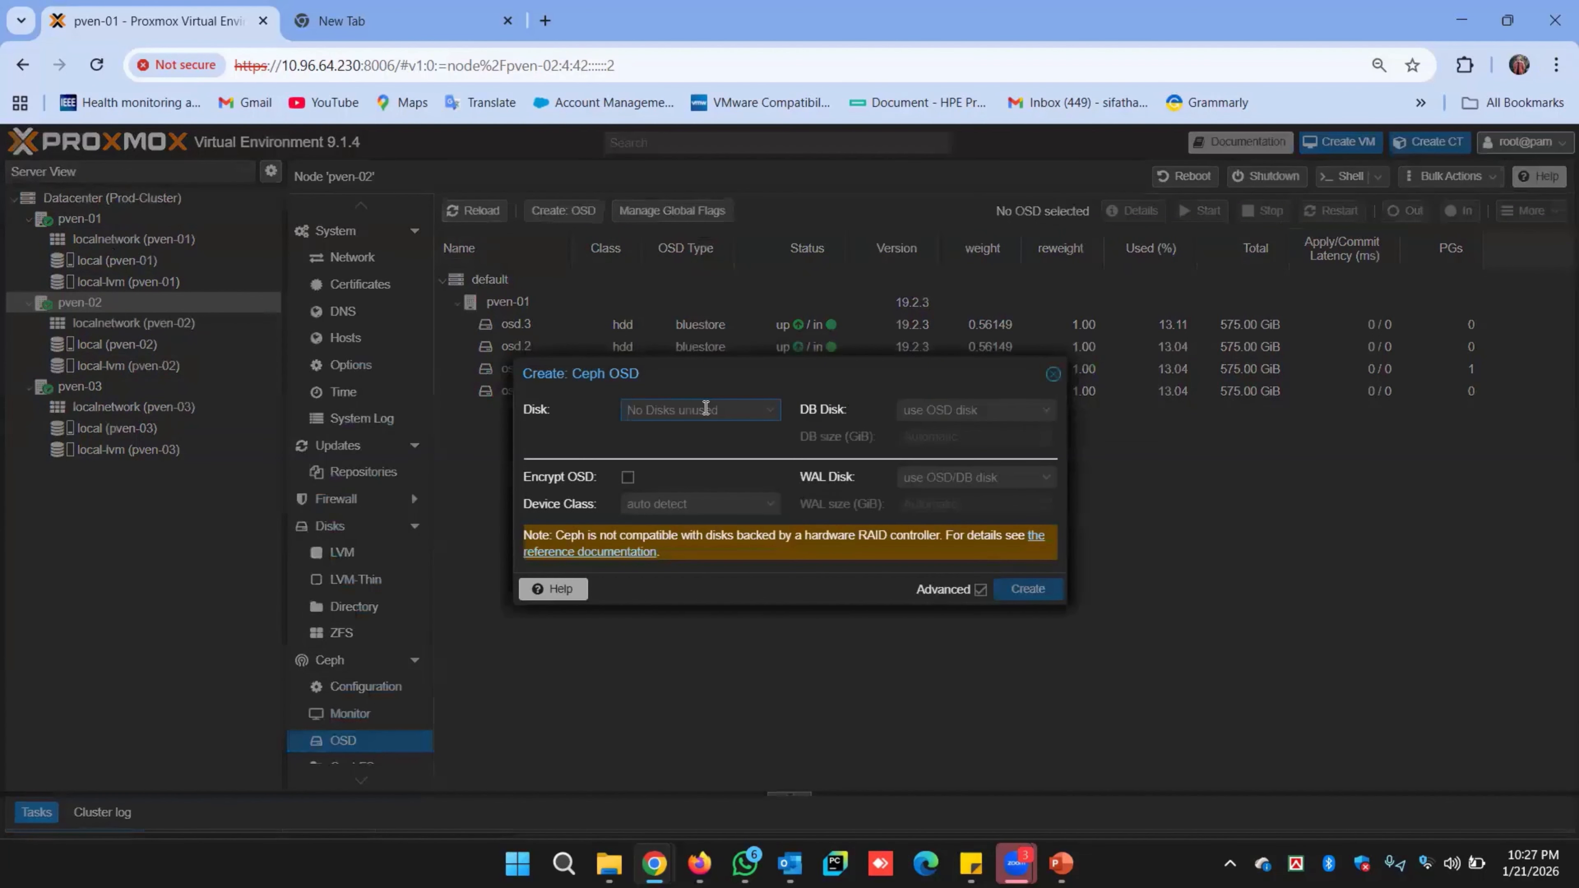
left_click(708, 412)
left_click(708, 465)
left_click(969, 410)
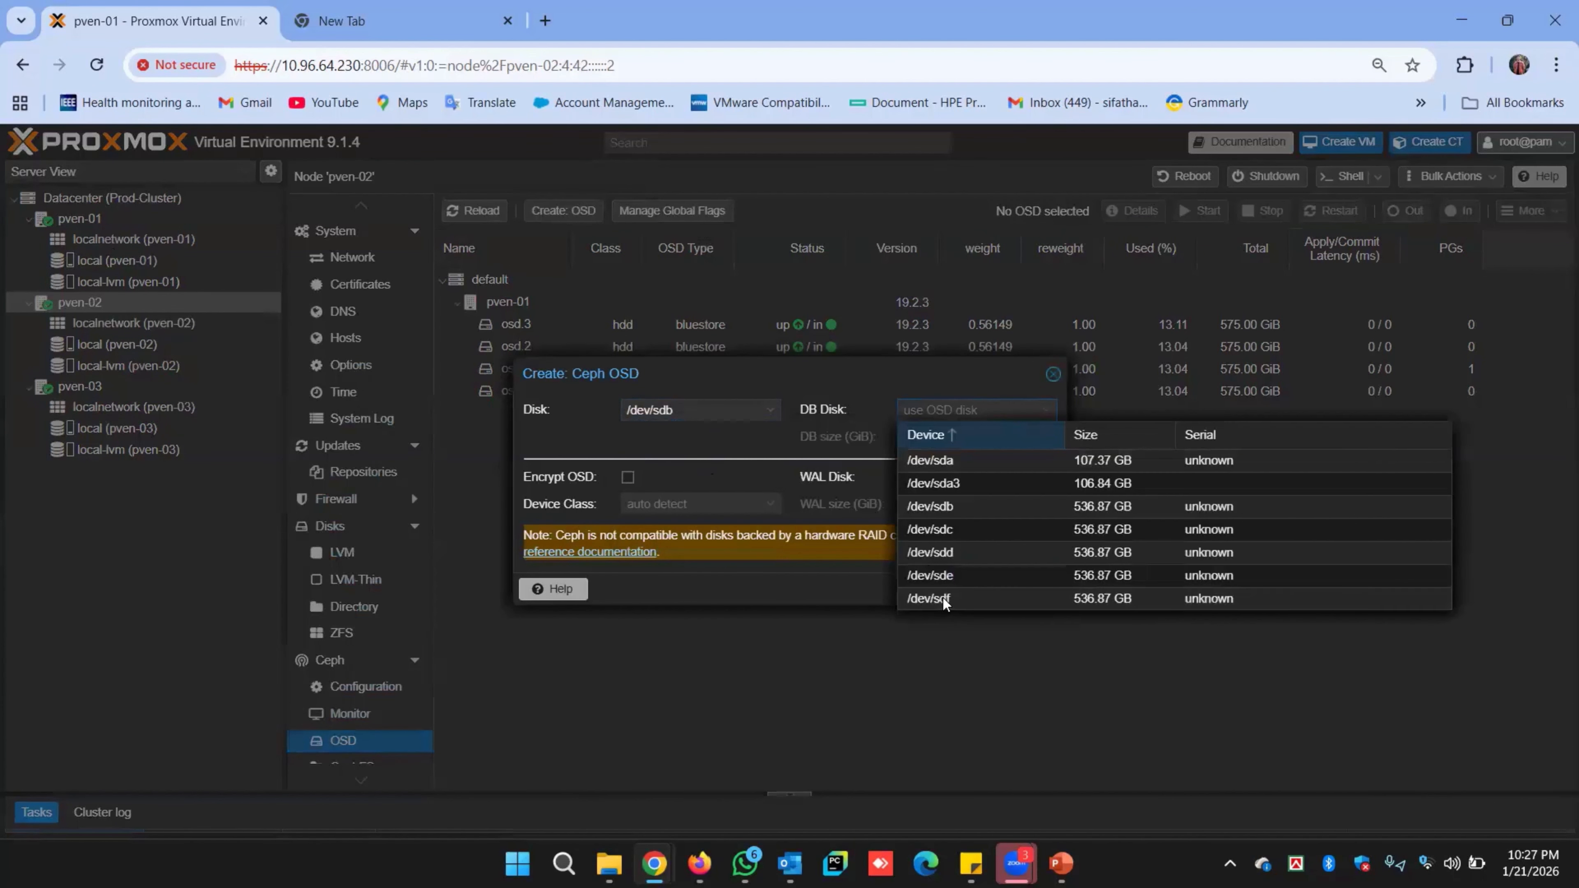
left_click(920, 599)
left_click(939, 435)
type("20")
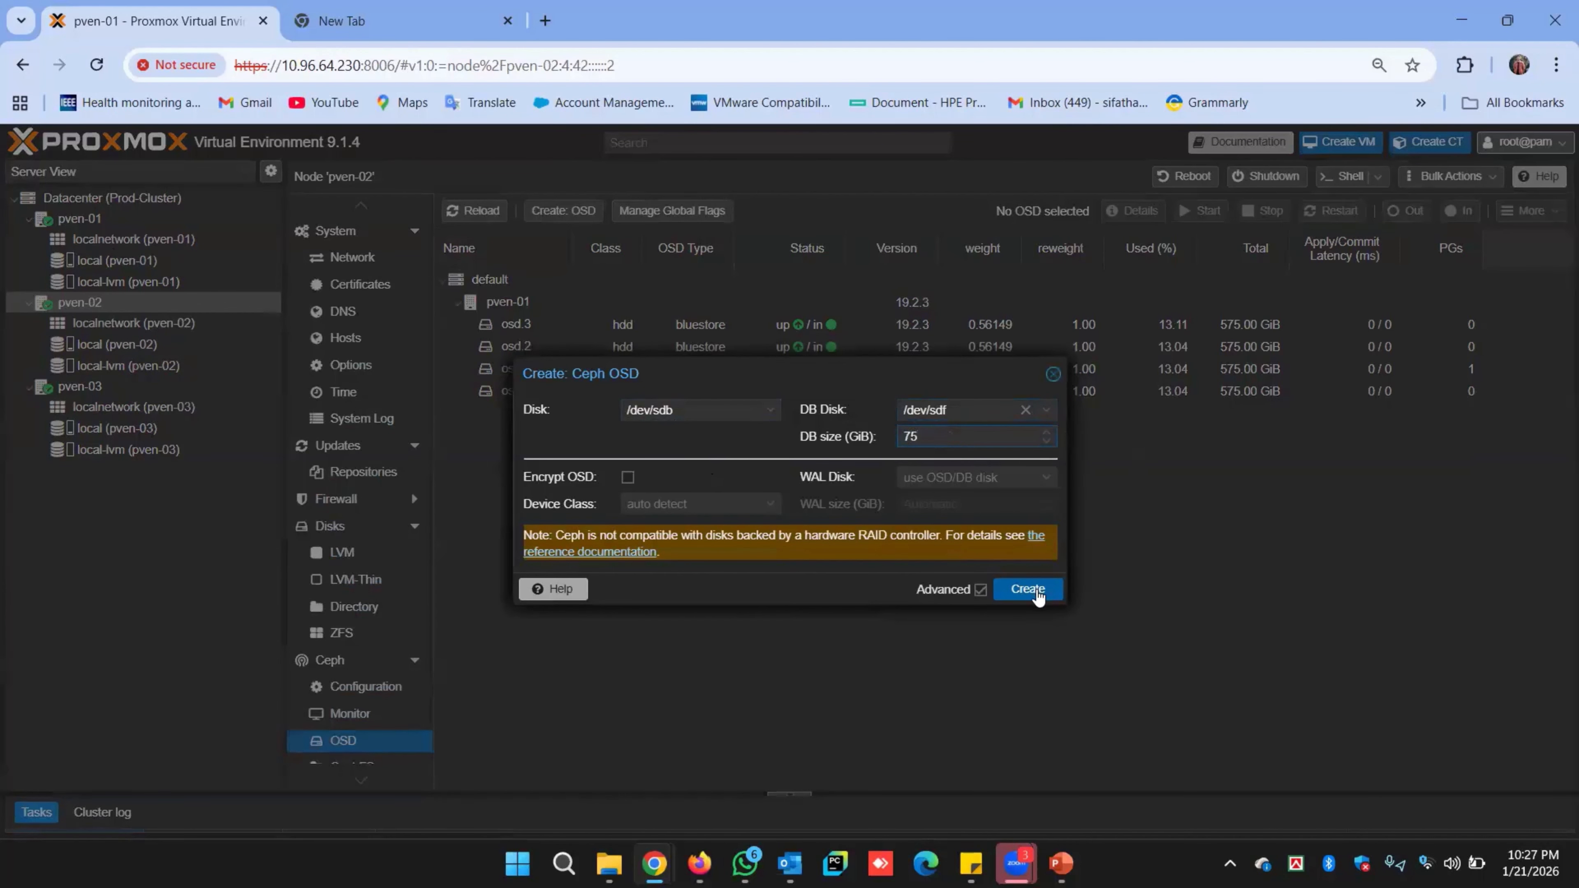
left_click(1027, 589)
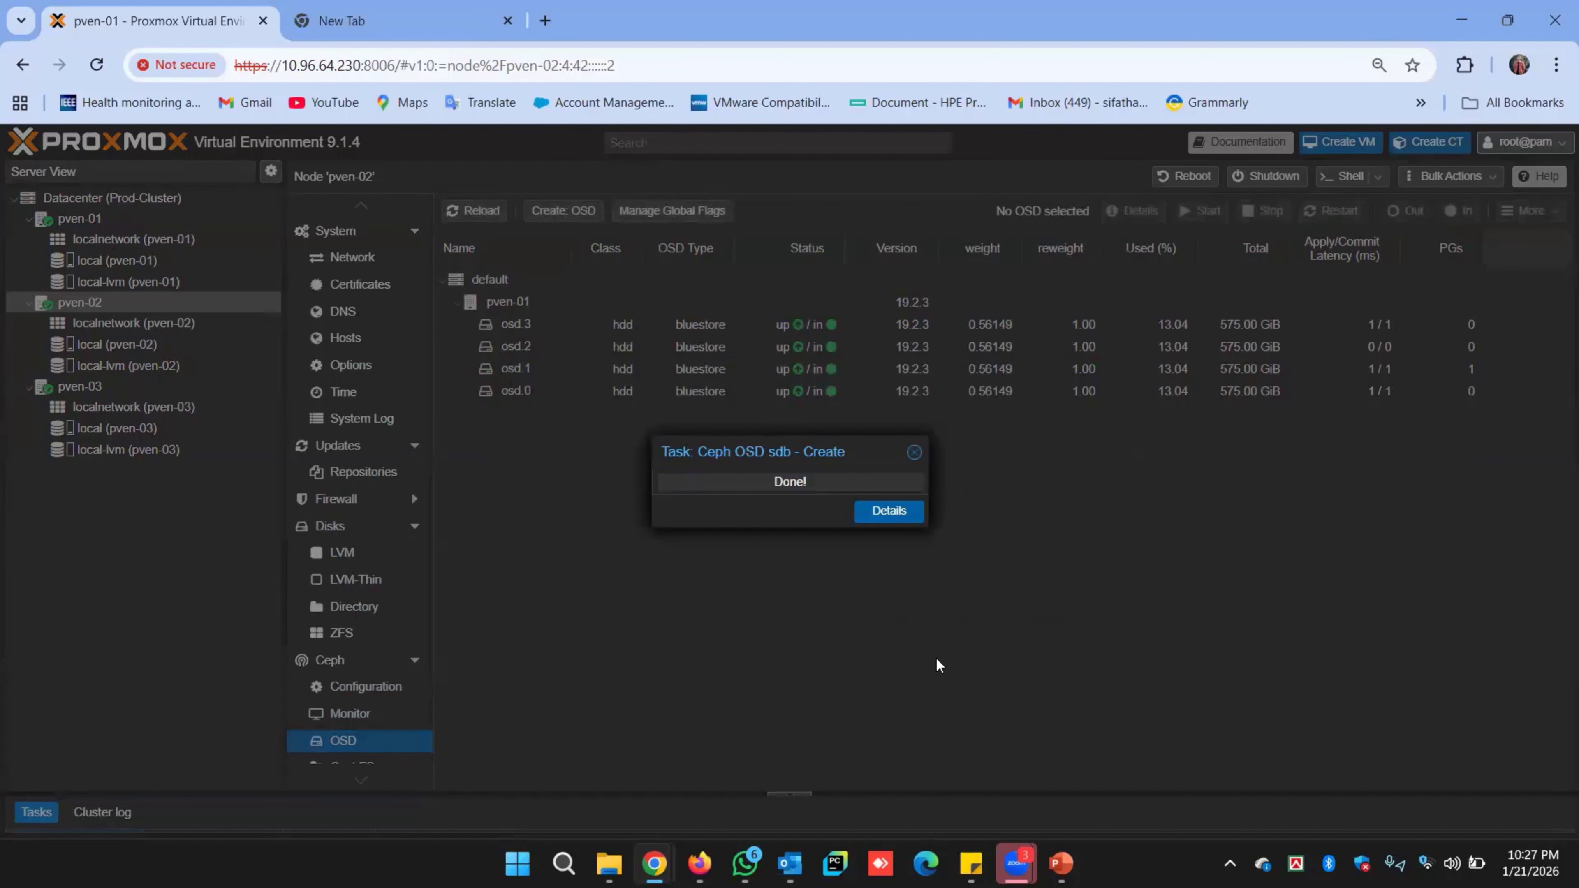
Reload to show osd.4, then create an OSD on /dev/sdc with a 75 GiB DB on /dev/sdf.
left_click(481, 213)
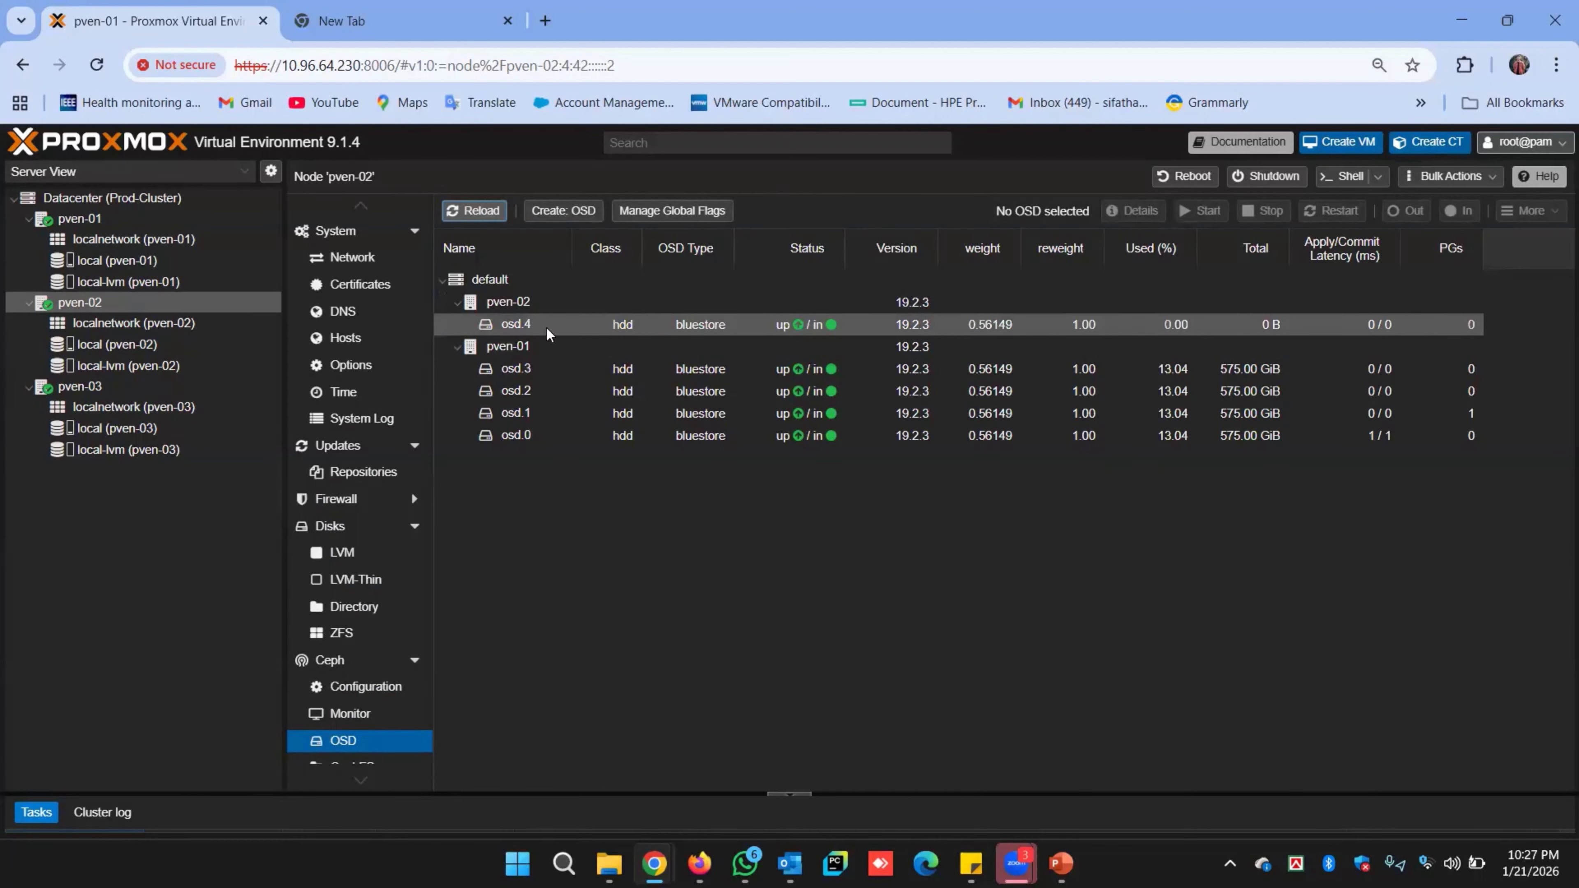
left_click(562, 210)
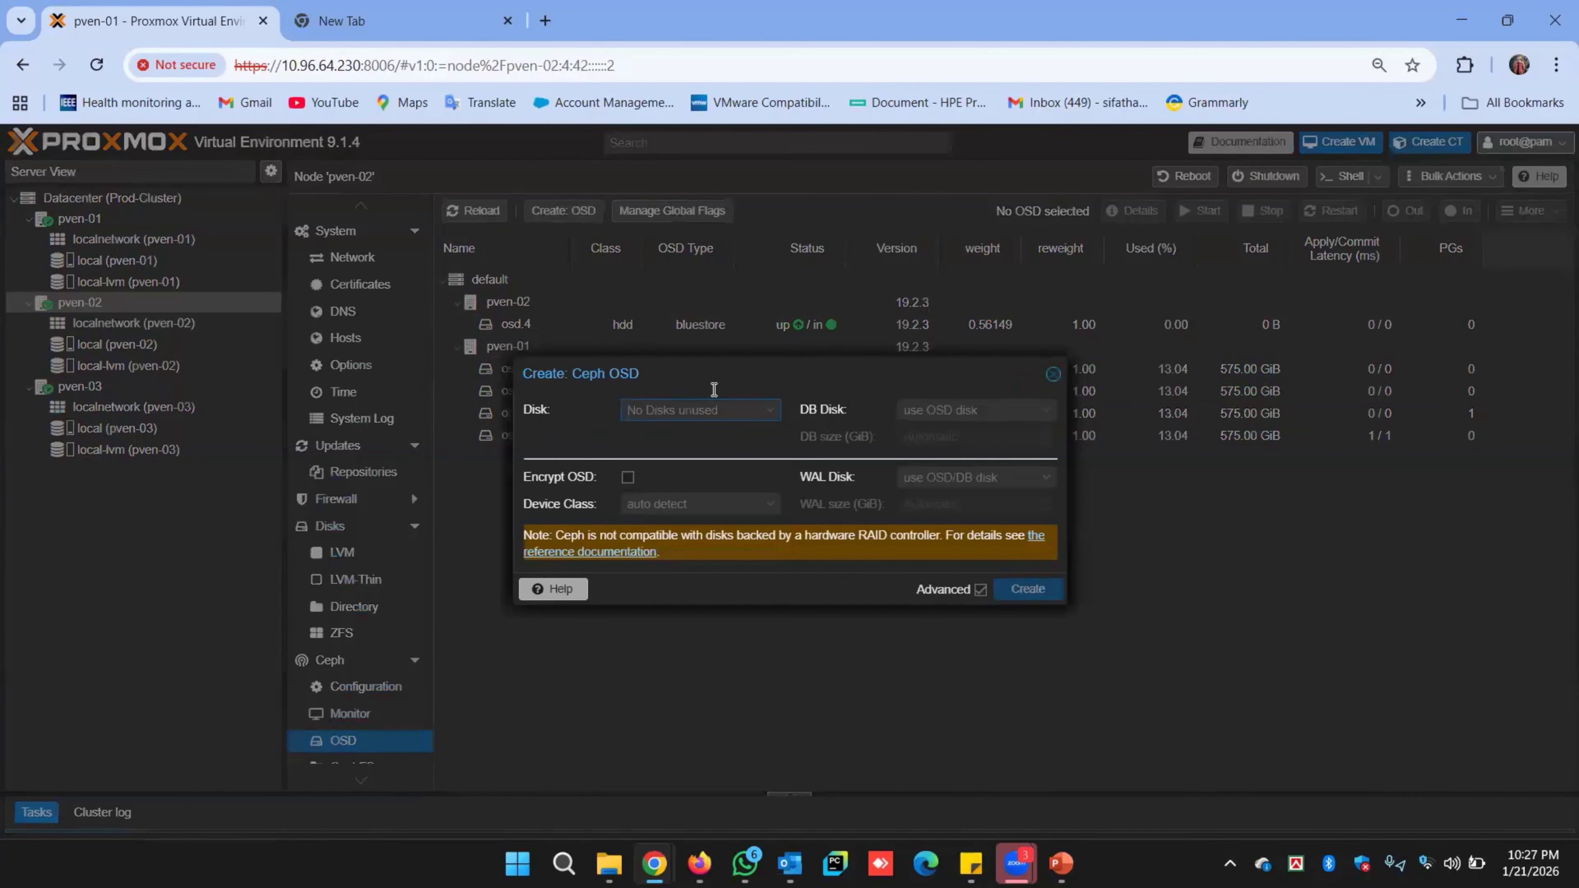
left_click(704, 409)
left_click(740, 462)
left_click(976, 409)
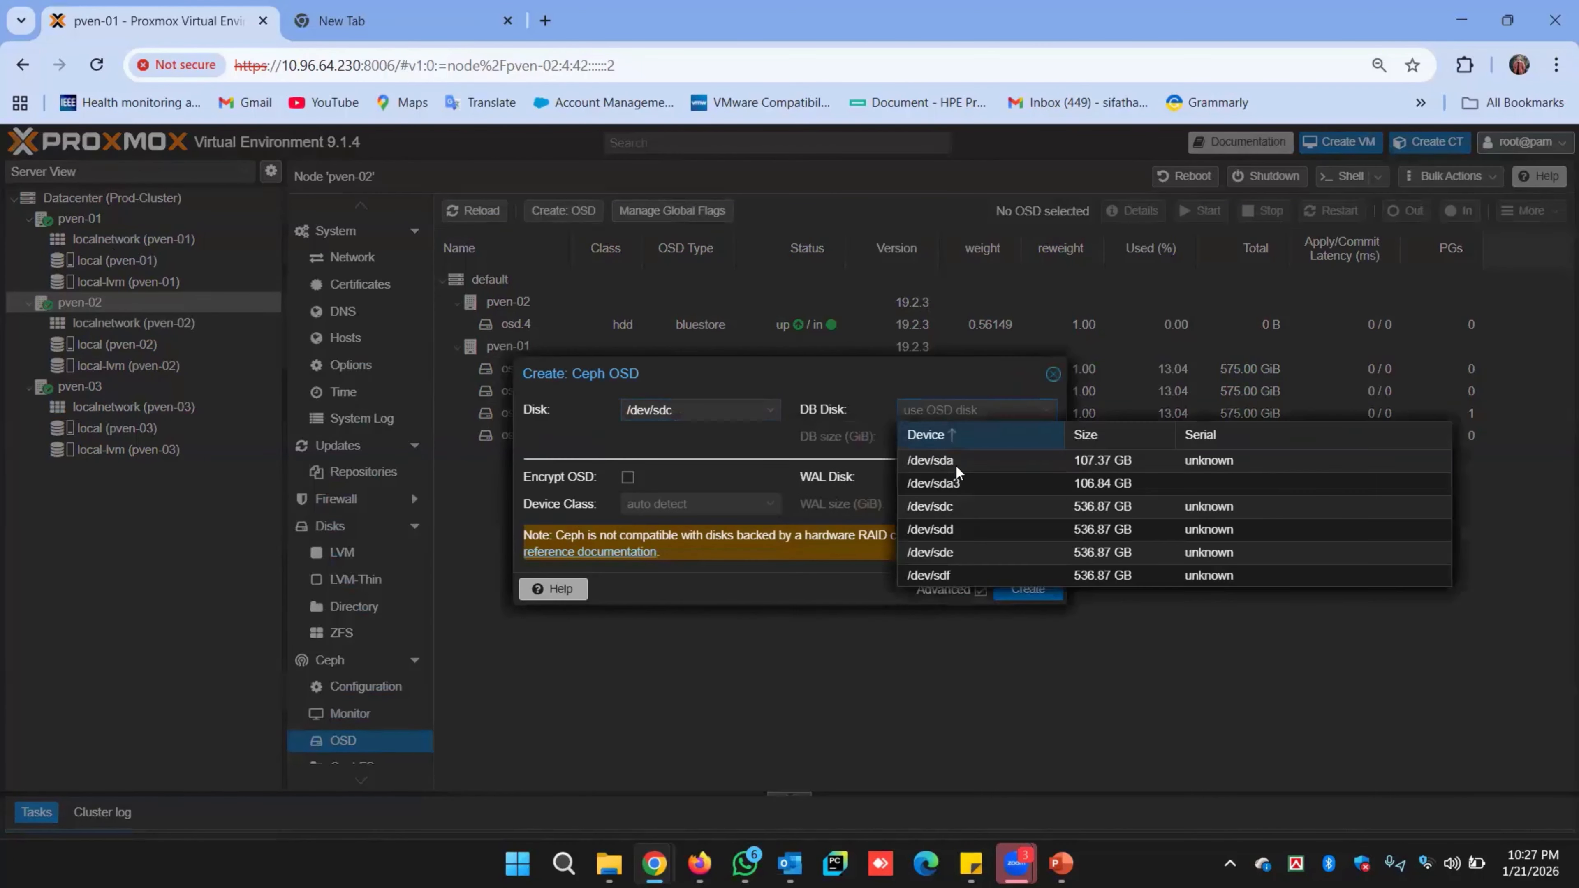
left_click(957, 575)
left_click(969, 436)
type("75")
left_click(1028, 588)
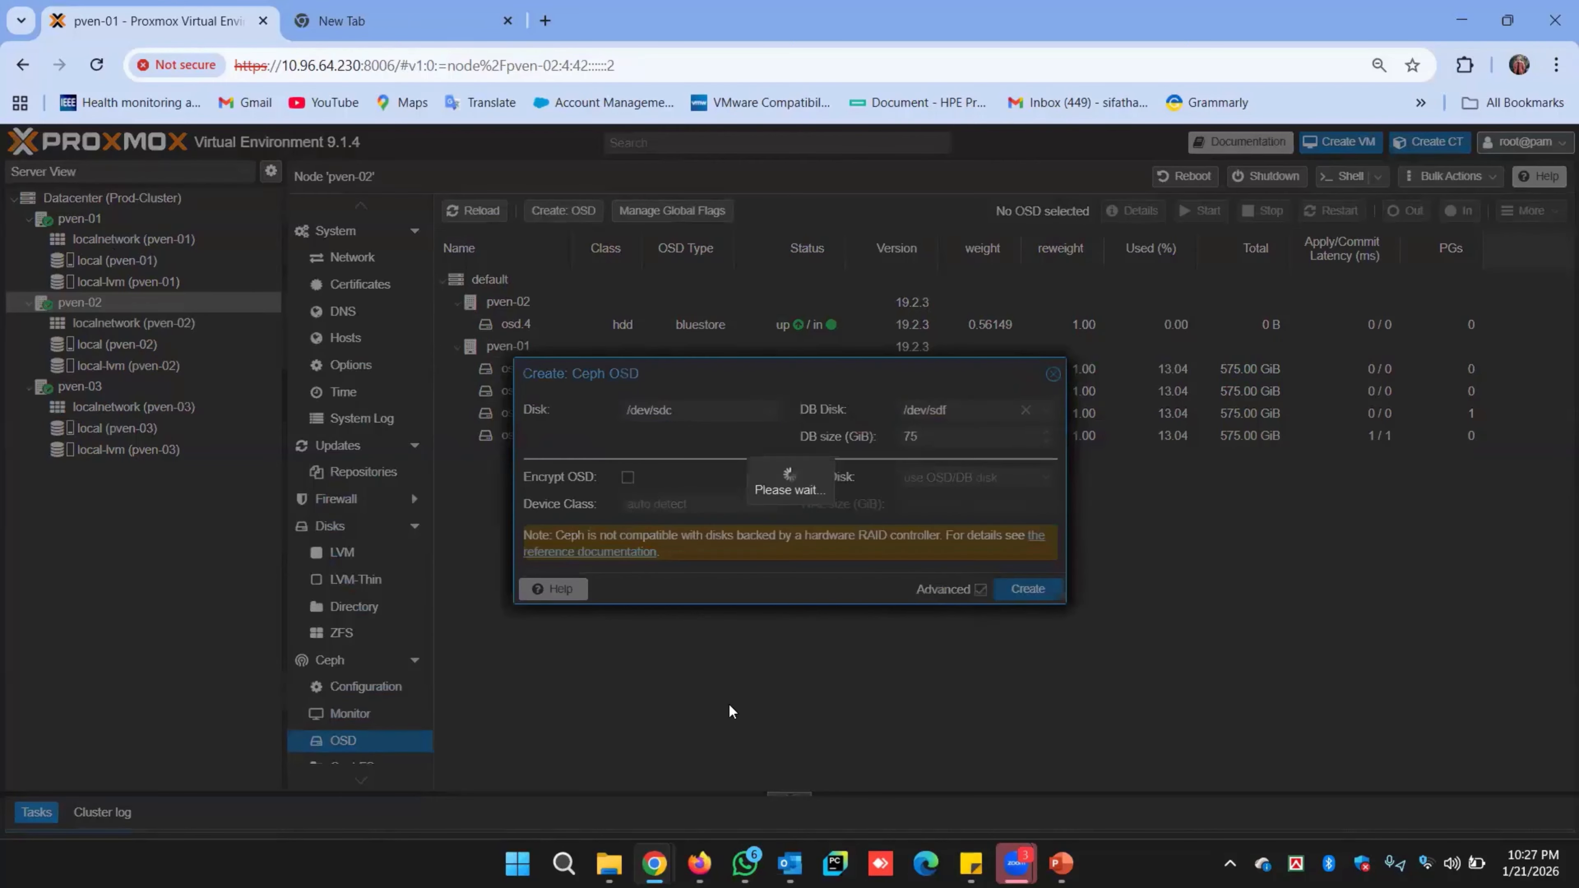
Reload to show osd.5, then create an OSD on /dev/sdd with a 75 GiB DB on /dev/sdf.
left_click(474, 210)
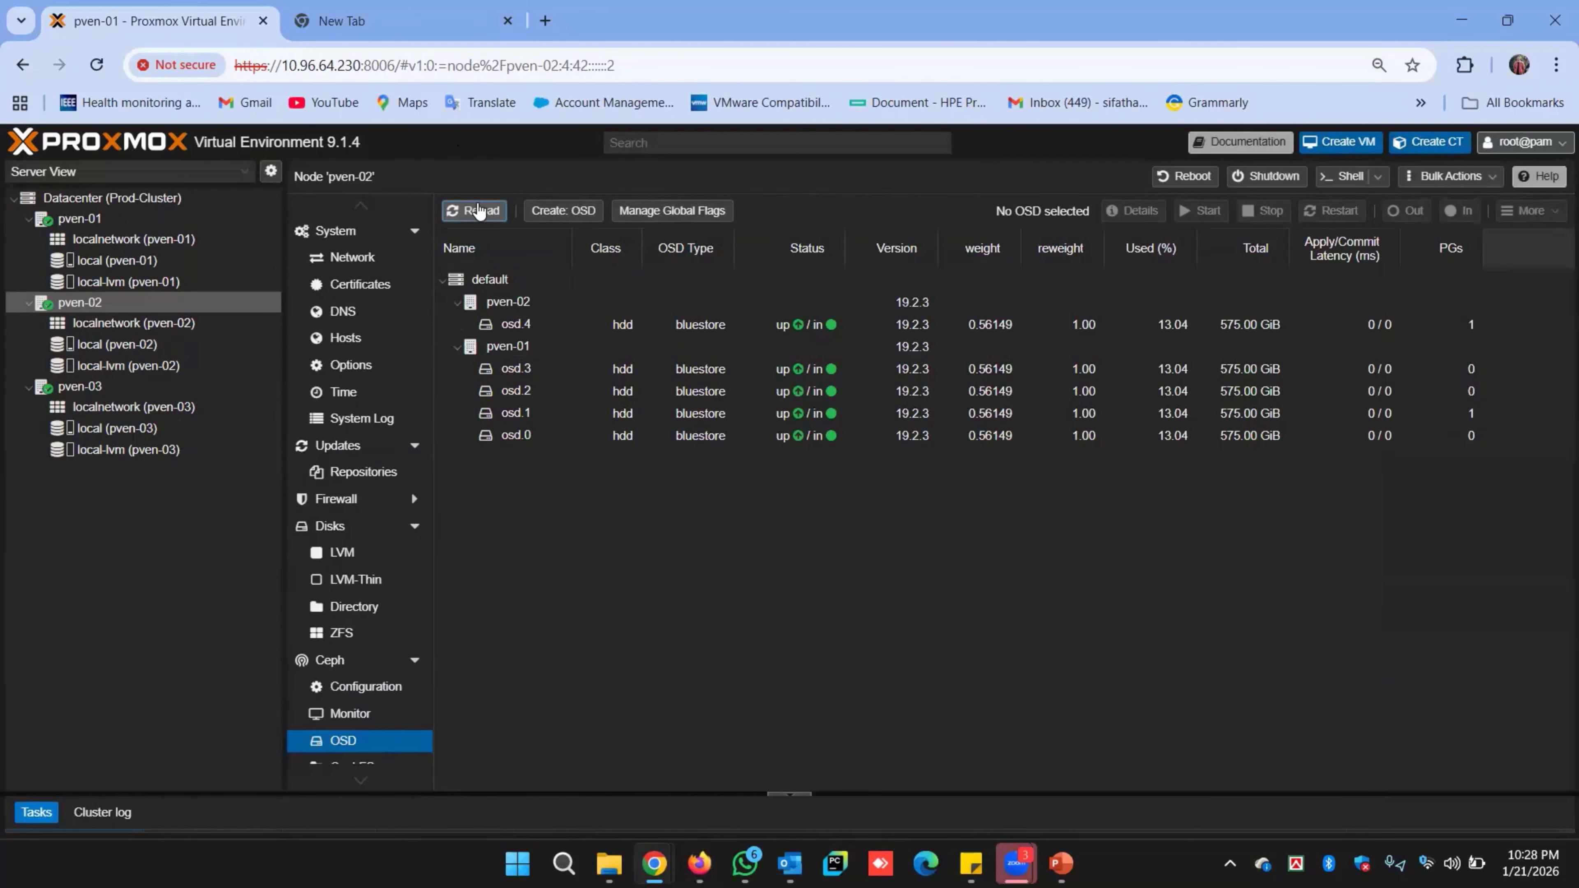
left_click(584, 215)
left_click(702, 409)
left_click(694, 462)
left_click(976, 409)
left_click(957, 553)
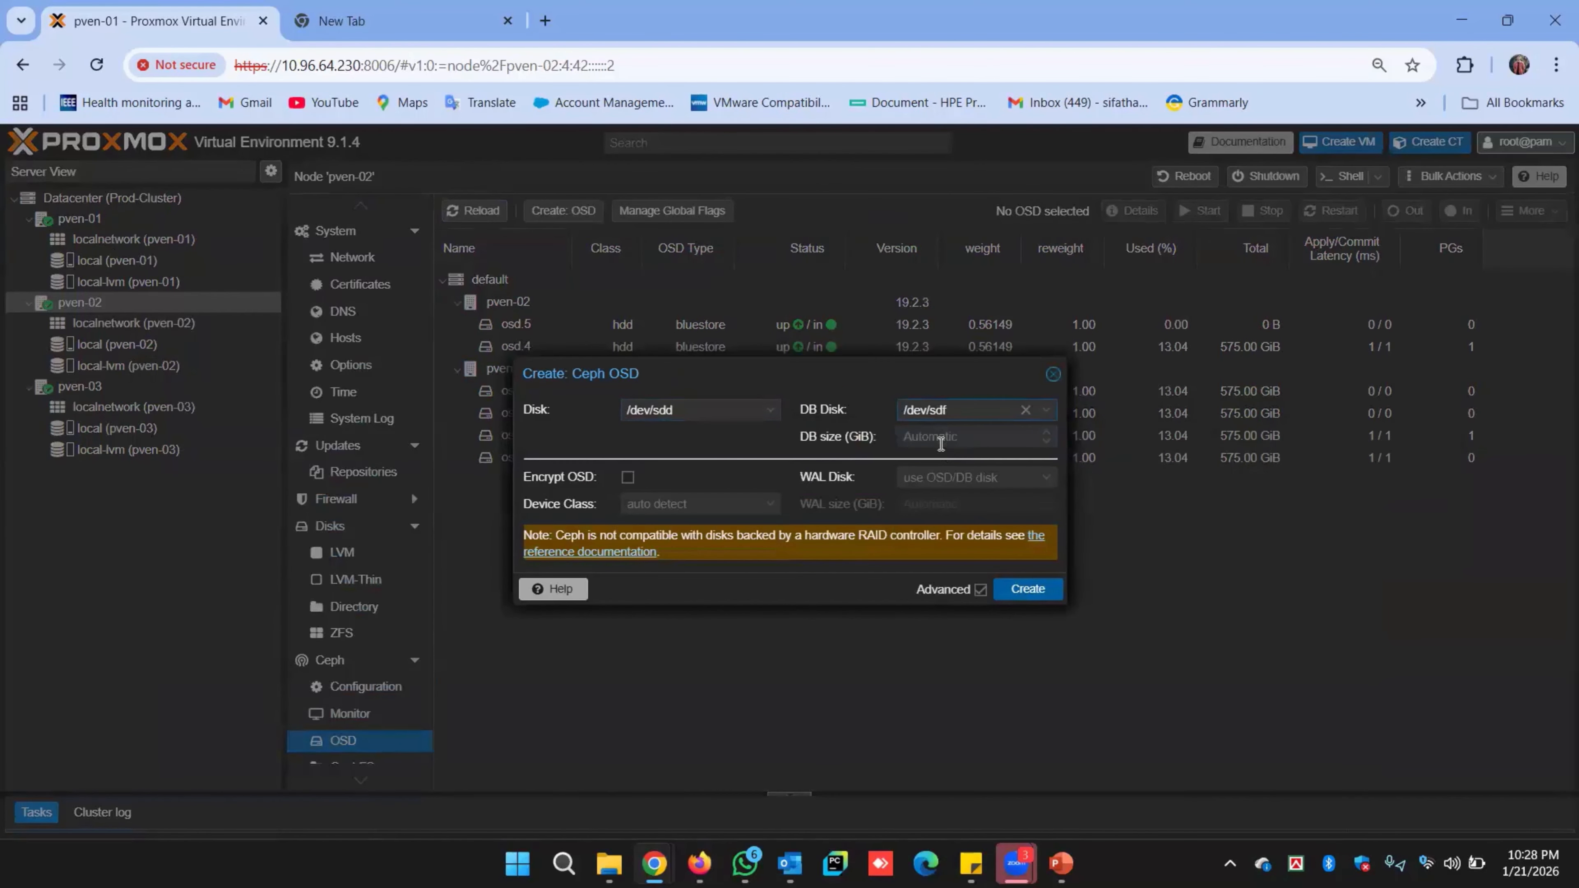
left_click(940, 443)
type("75")
left_click(1027, 588)
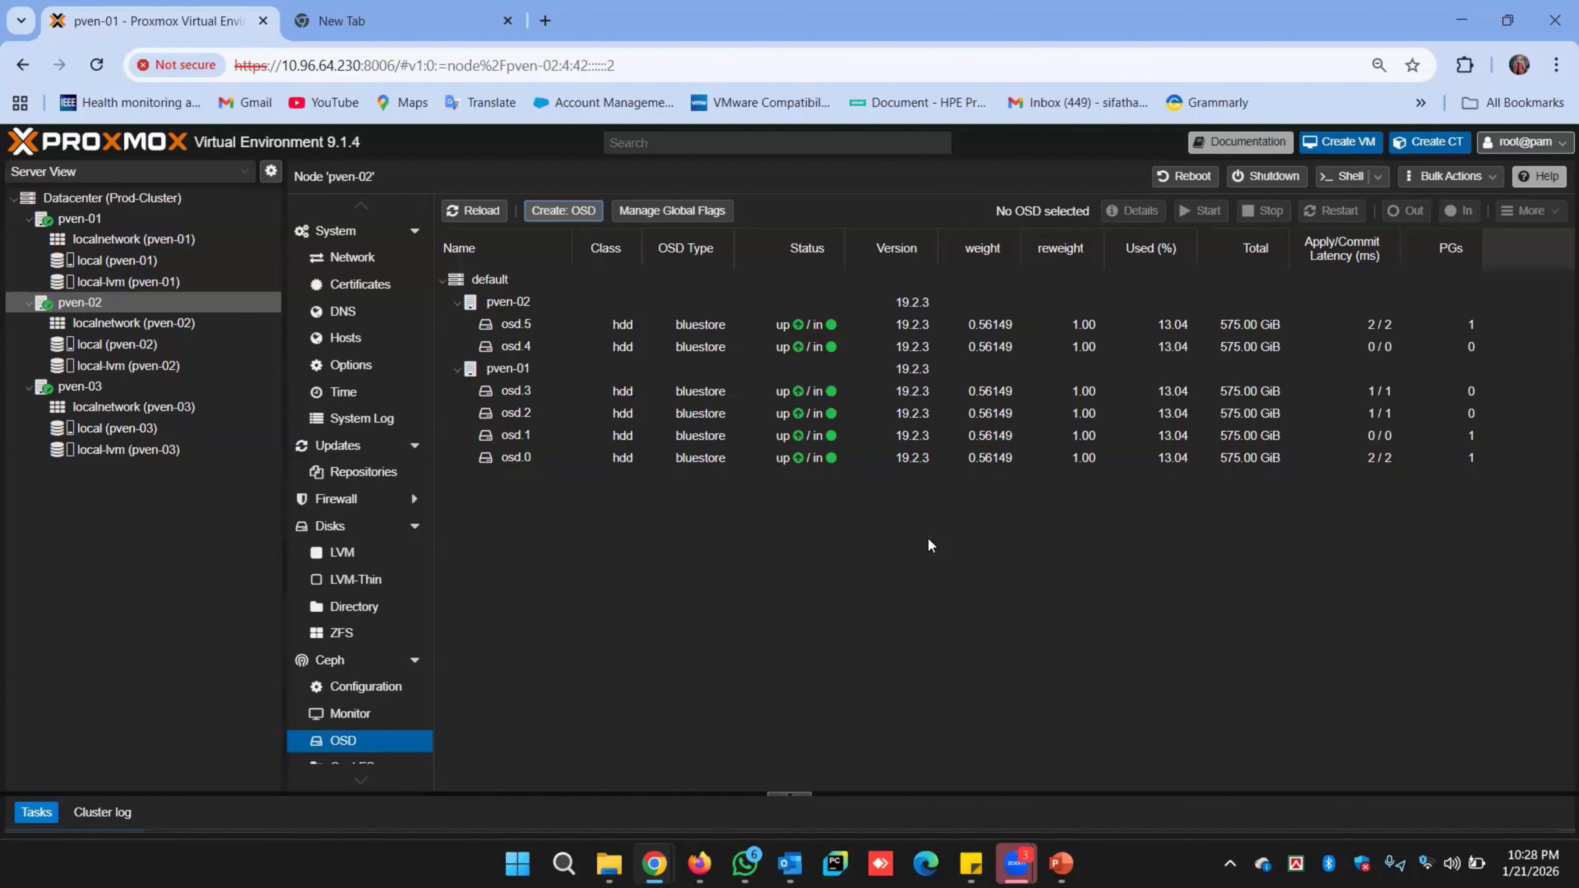
Reload to show osd.6, then create an OSD on /dev/sde with a 10 GiB DB on /dev/sdf.
left_click(488, 212)
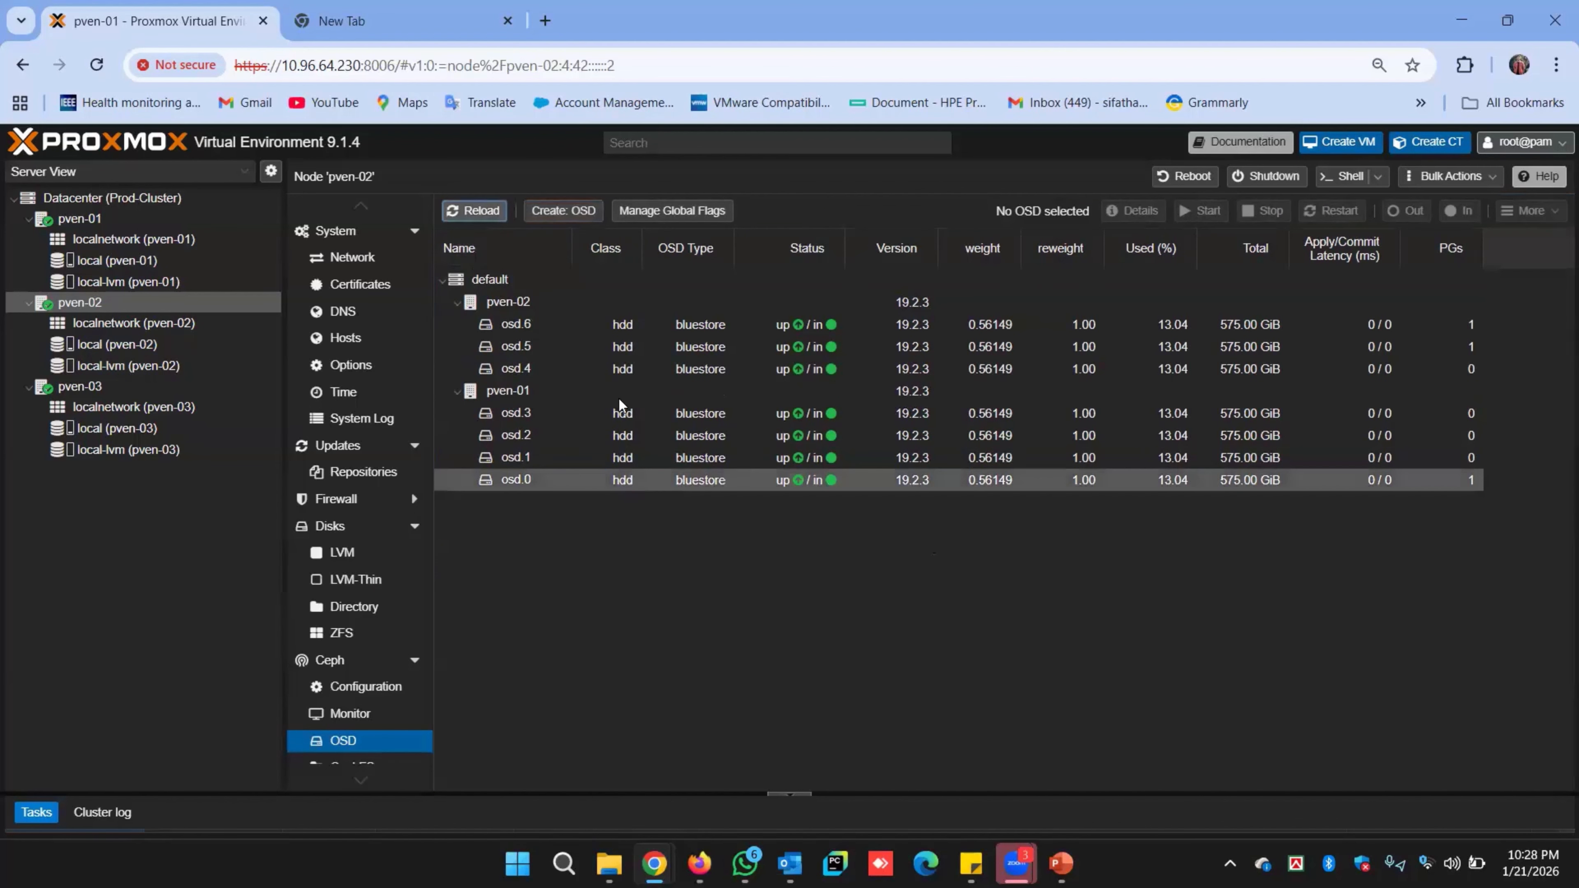
left_click(563, 210)
left_click(711, 412)
left_click(712, 456)
left_click(1007, 409)
left_click(956, 479)
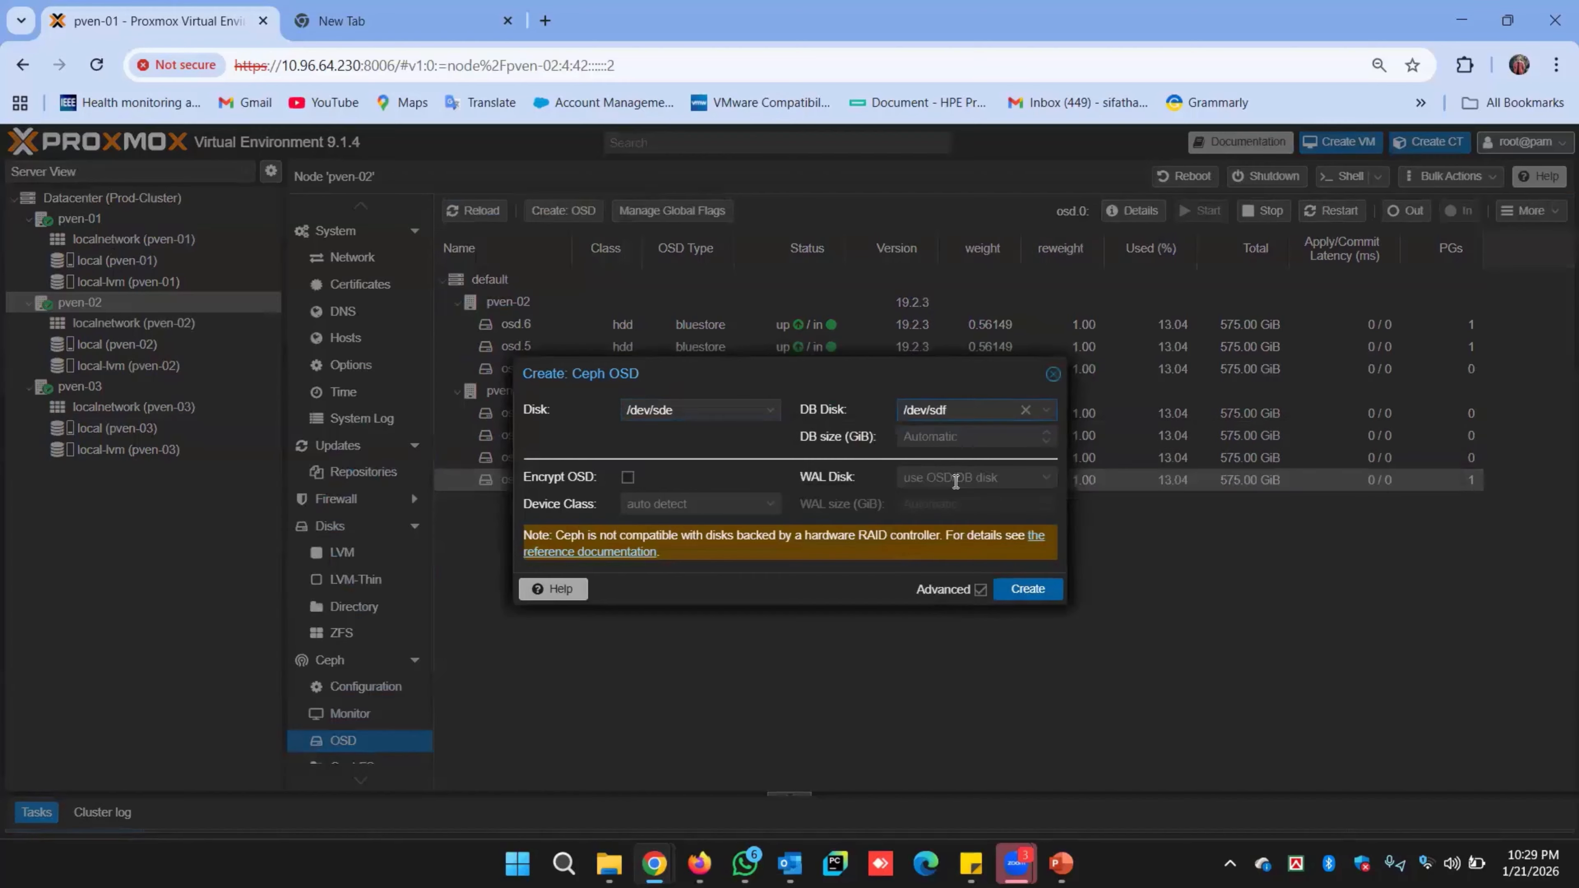
left_click(952, 441)
type("10")
left_click(1027, 589)
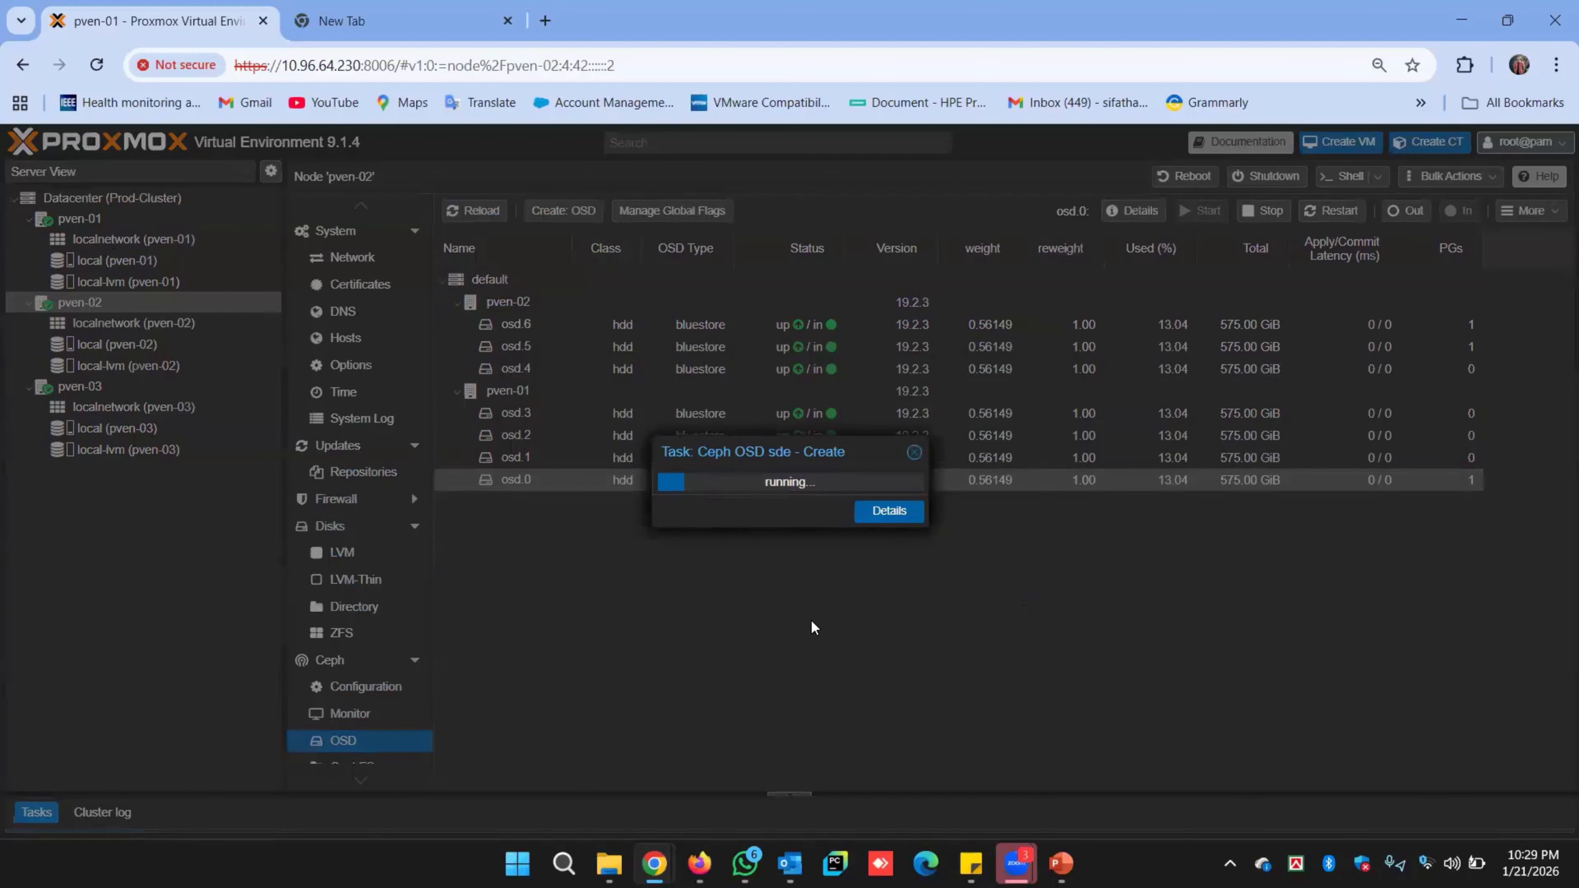
Reload to show osd.7 and confirm no unused disks remain on pven-02.
left_click(457, 210)
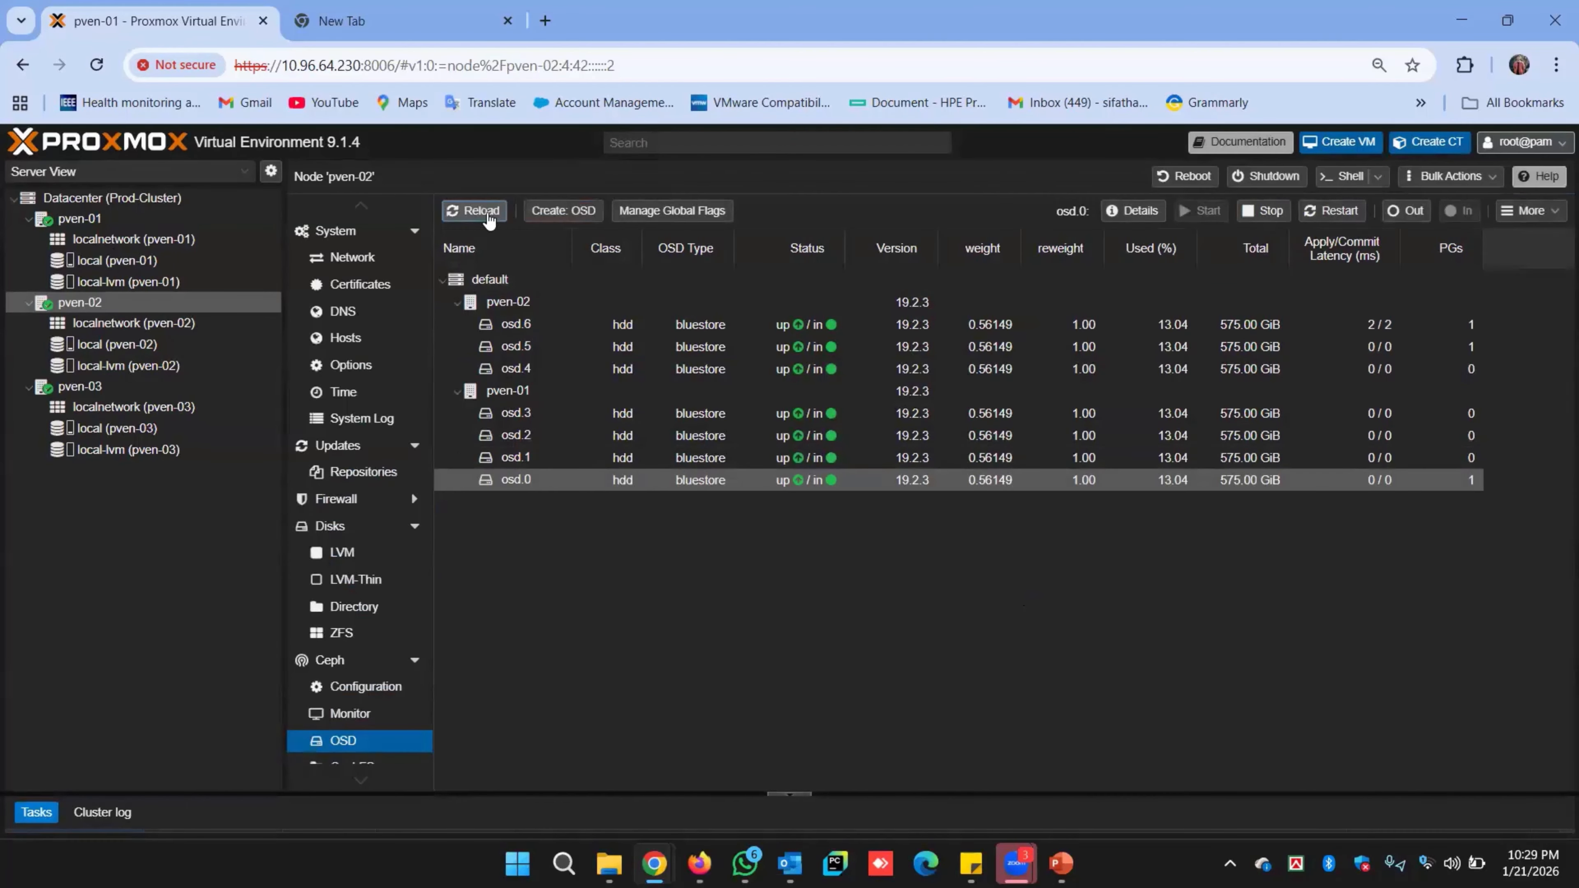
left_click(483, 214)
left_click(562, 210)
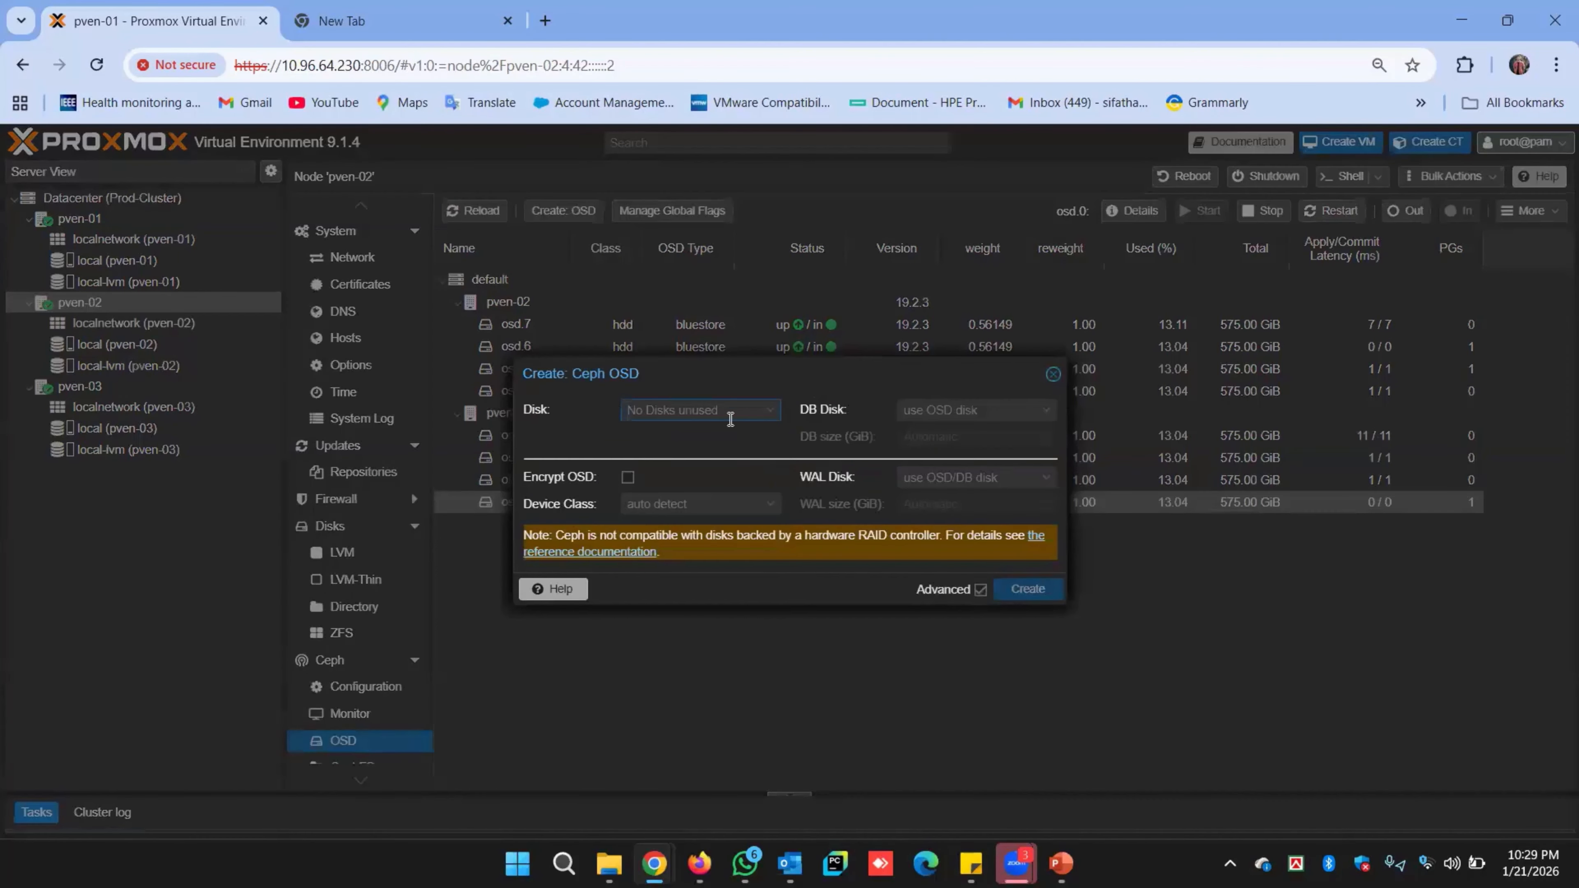
left_click(1052, 373)
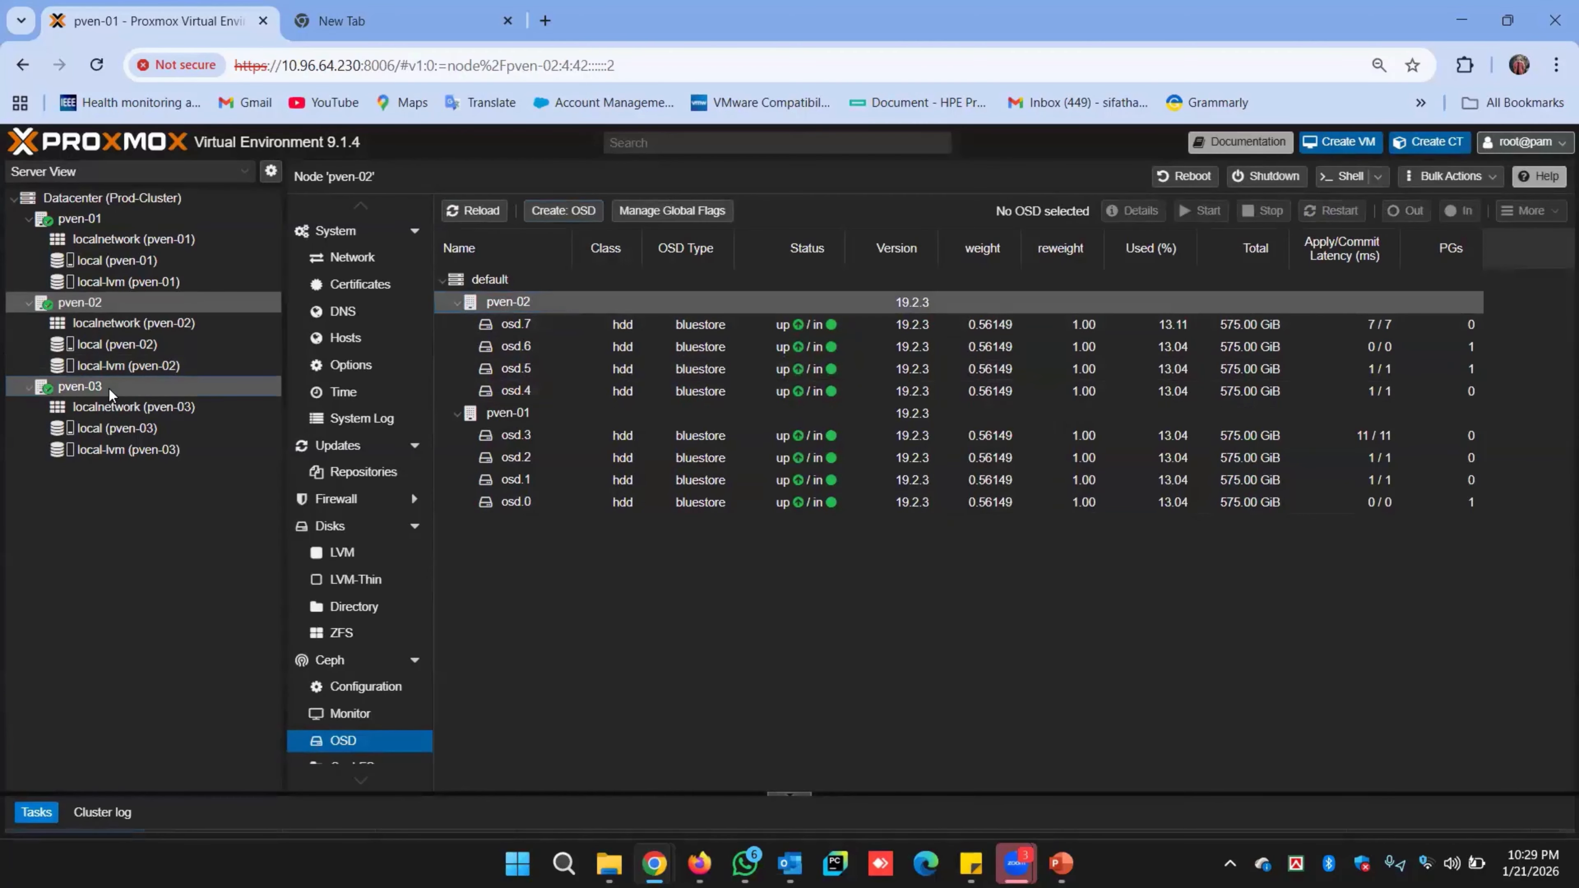
On node pven-03, create an OSD on /dev/sdb with its DB on /dev/sdf.
left_click(80, 386)
left_click(562, 210)
left_click(672, 411)
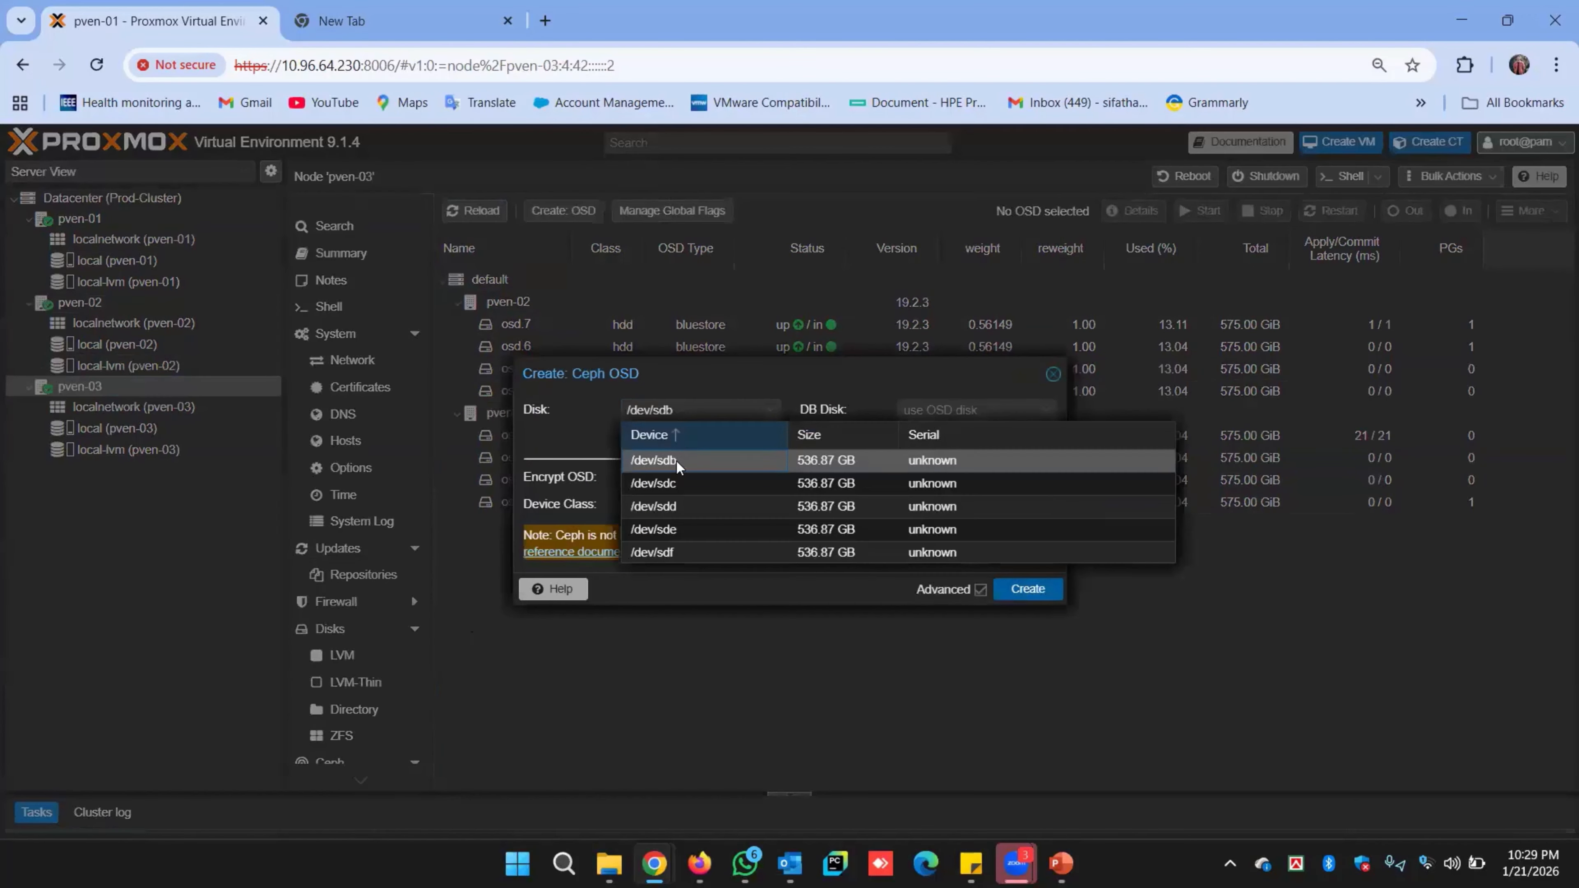
left_click(976, 410)
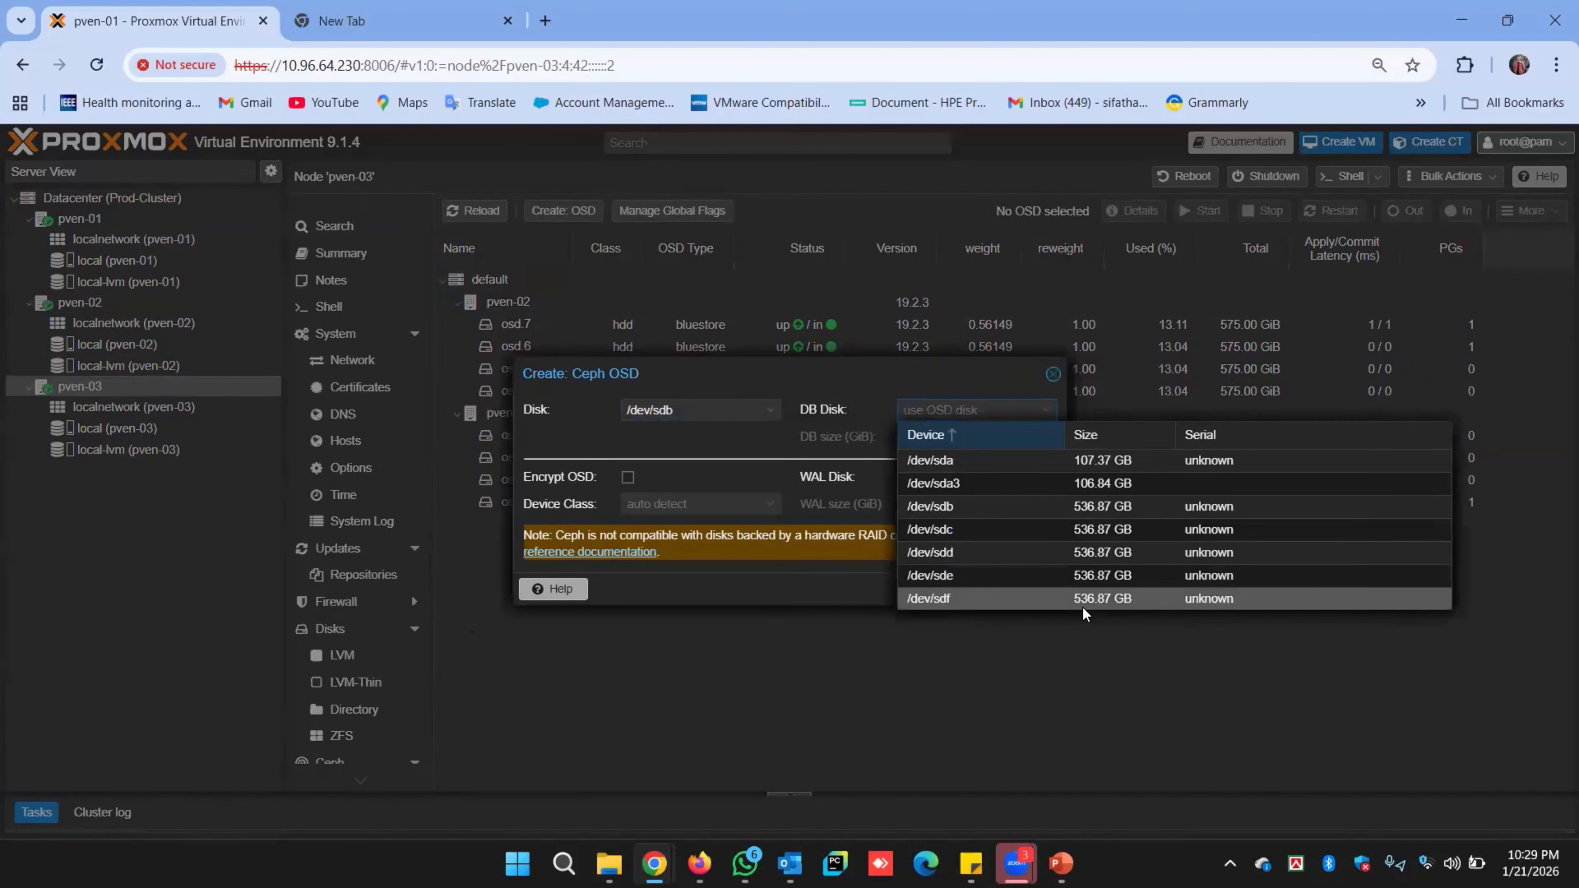
left_click(1136, 600)
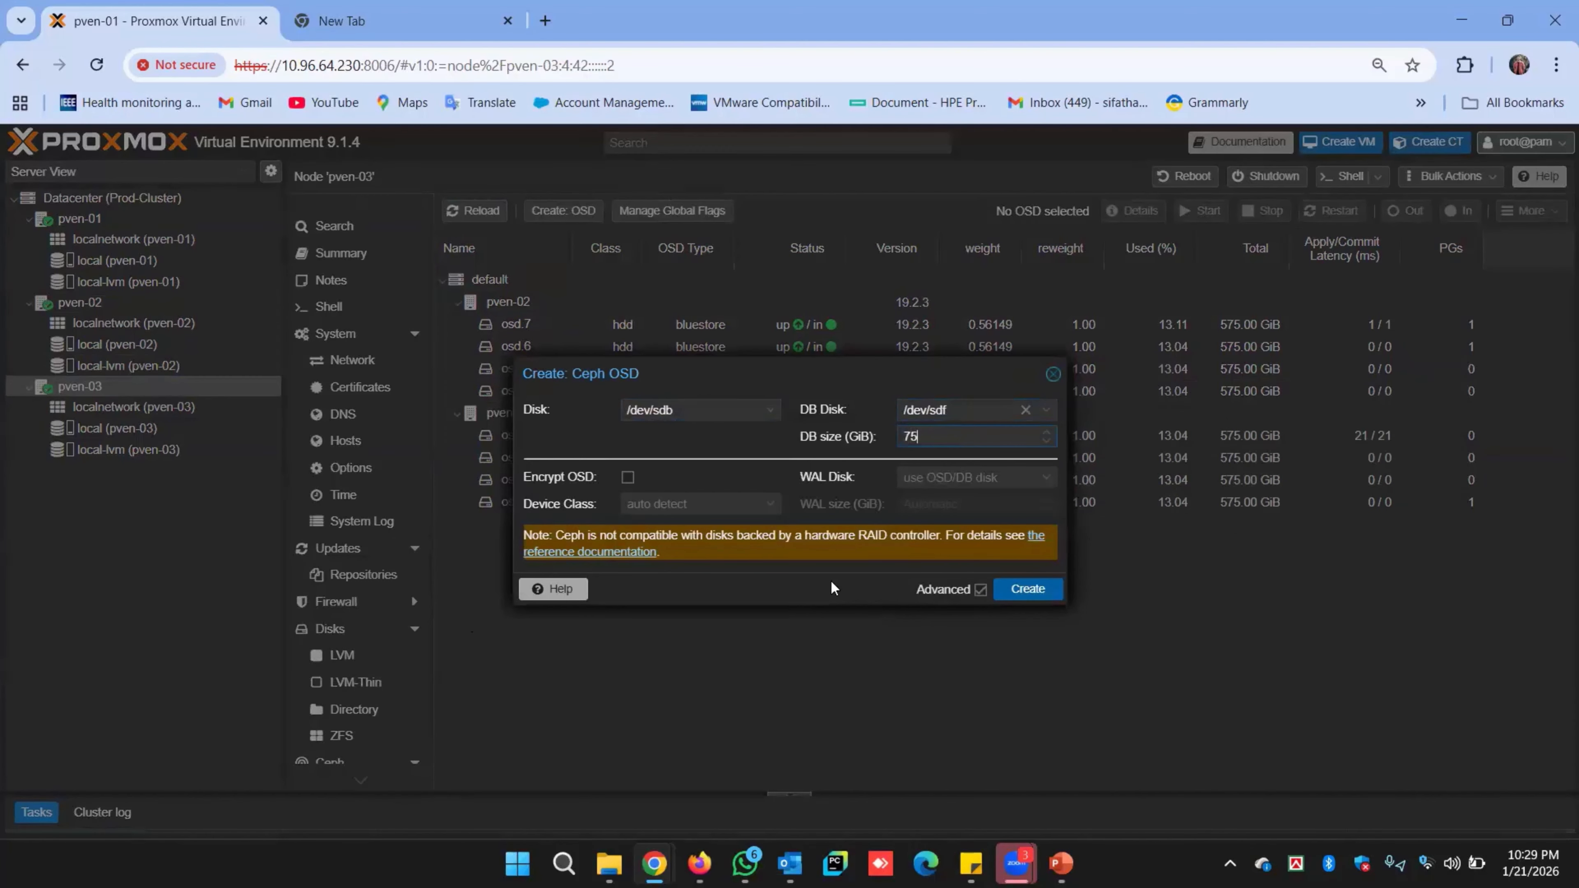
left_click(1022, 588)
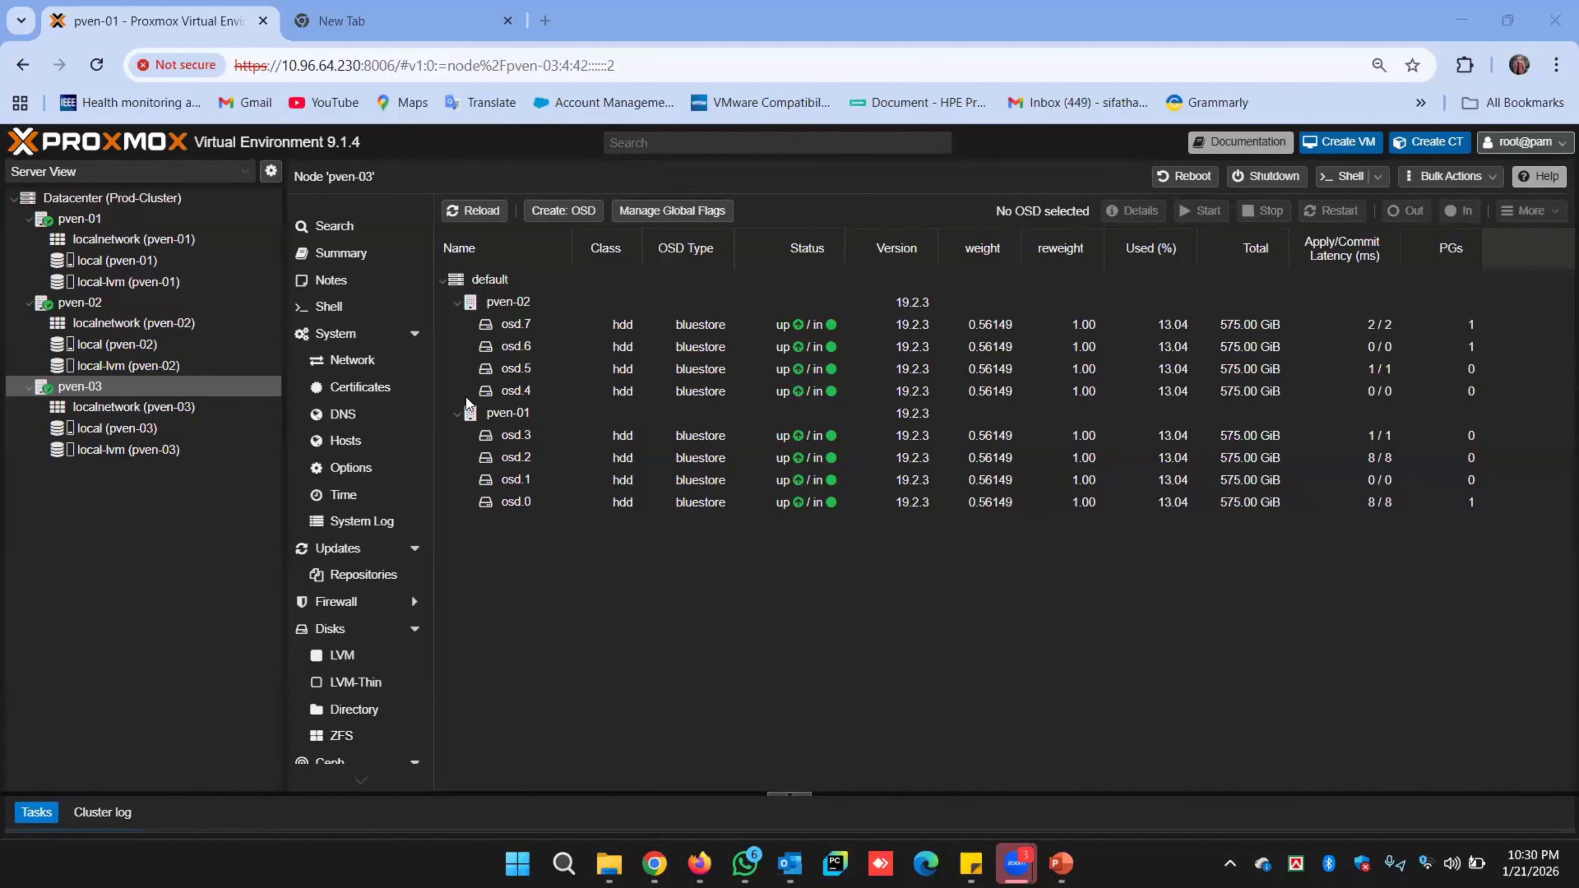
Reload to show osd.8, then create an OSD on /dev/sdc with a 75 GiB DB on /dev/sdf.
left_click(474, 210)
left_click(563, 210)
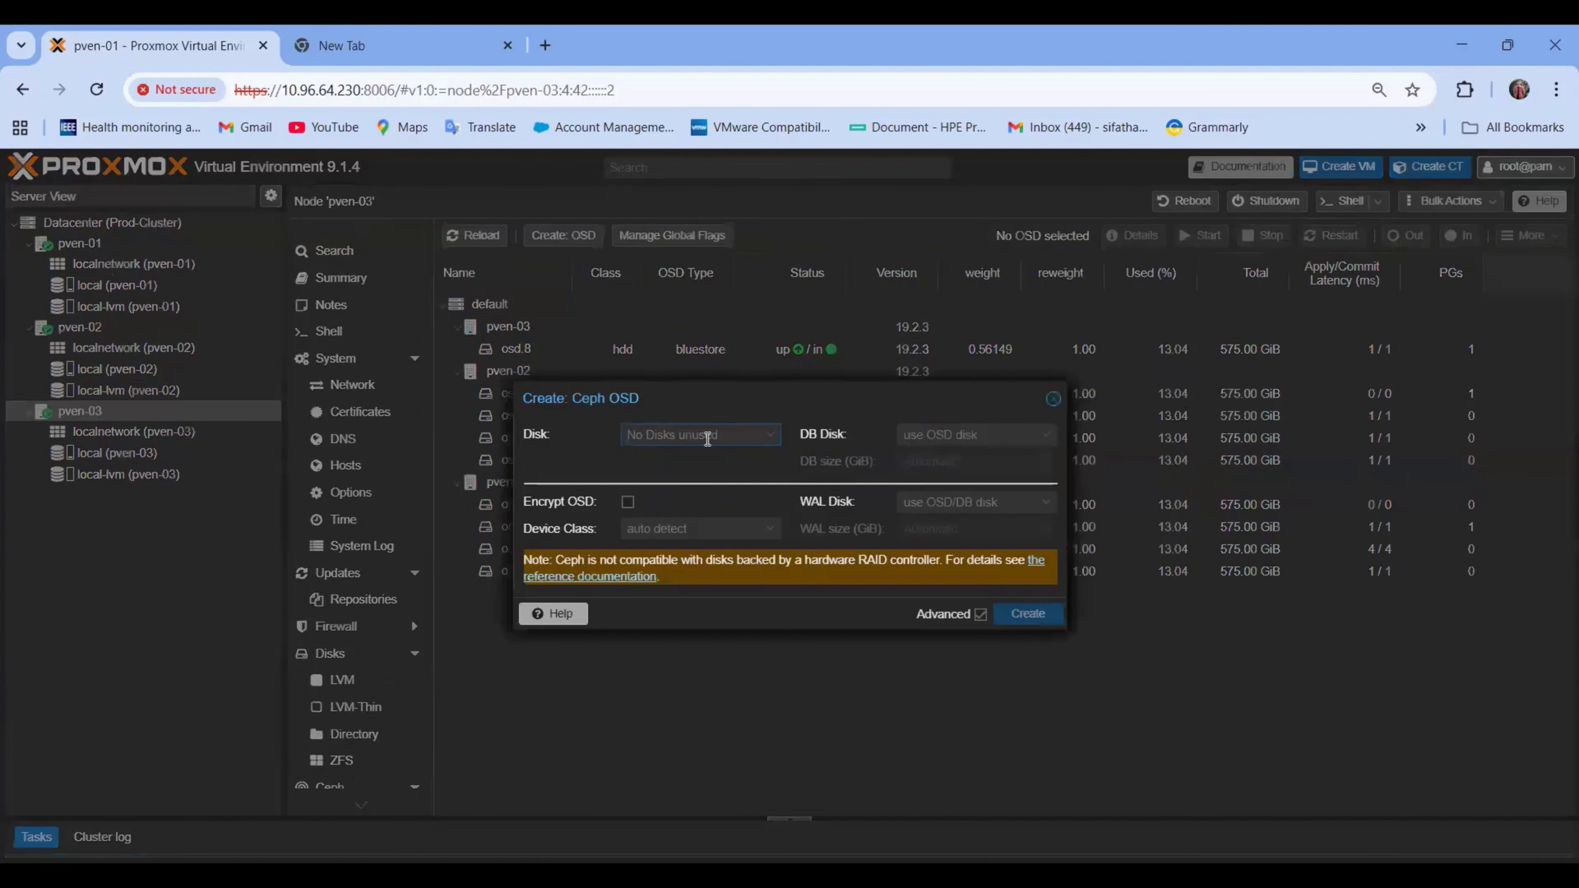
left_click(707, 439)
left_click(976, 434)
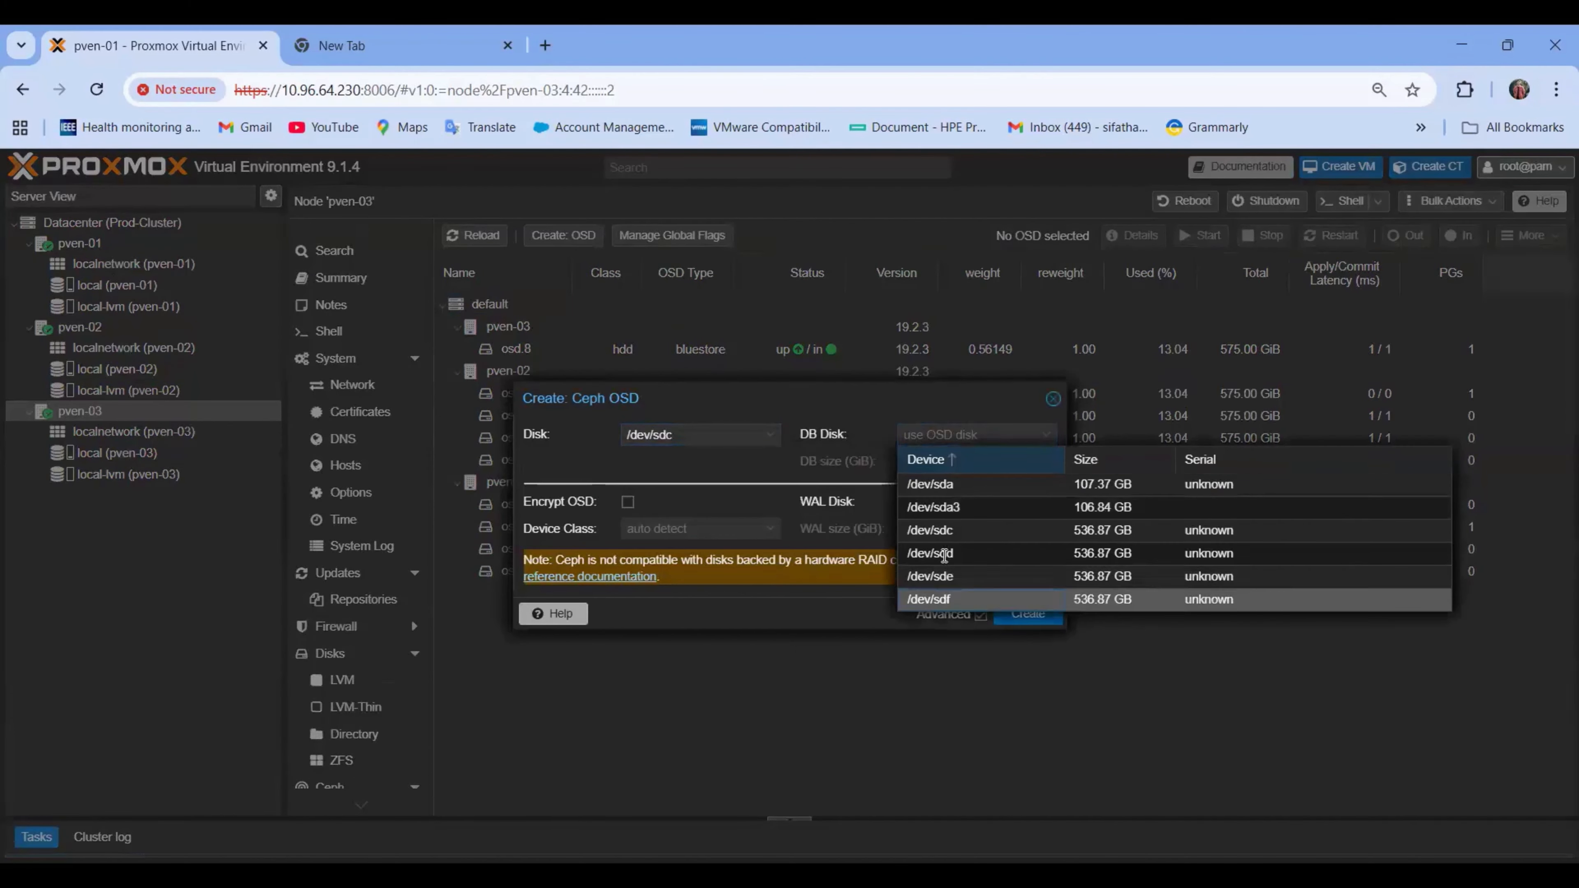
left_click(941, 601)
left_click(932, 461)
type("75")
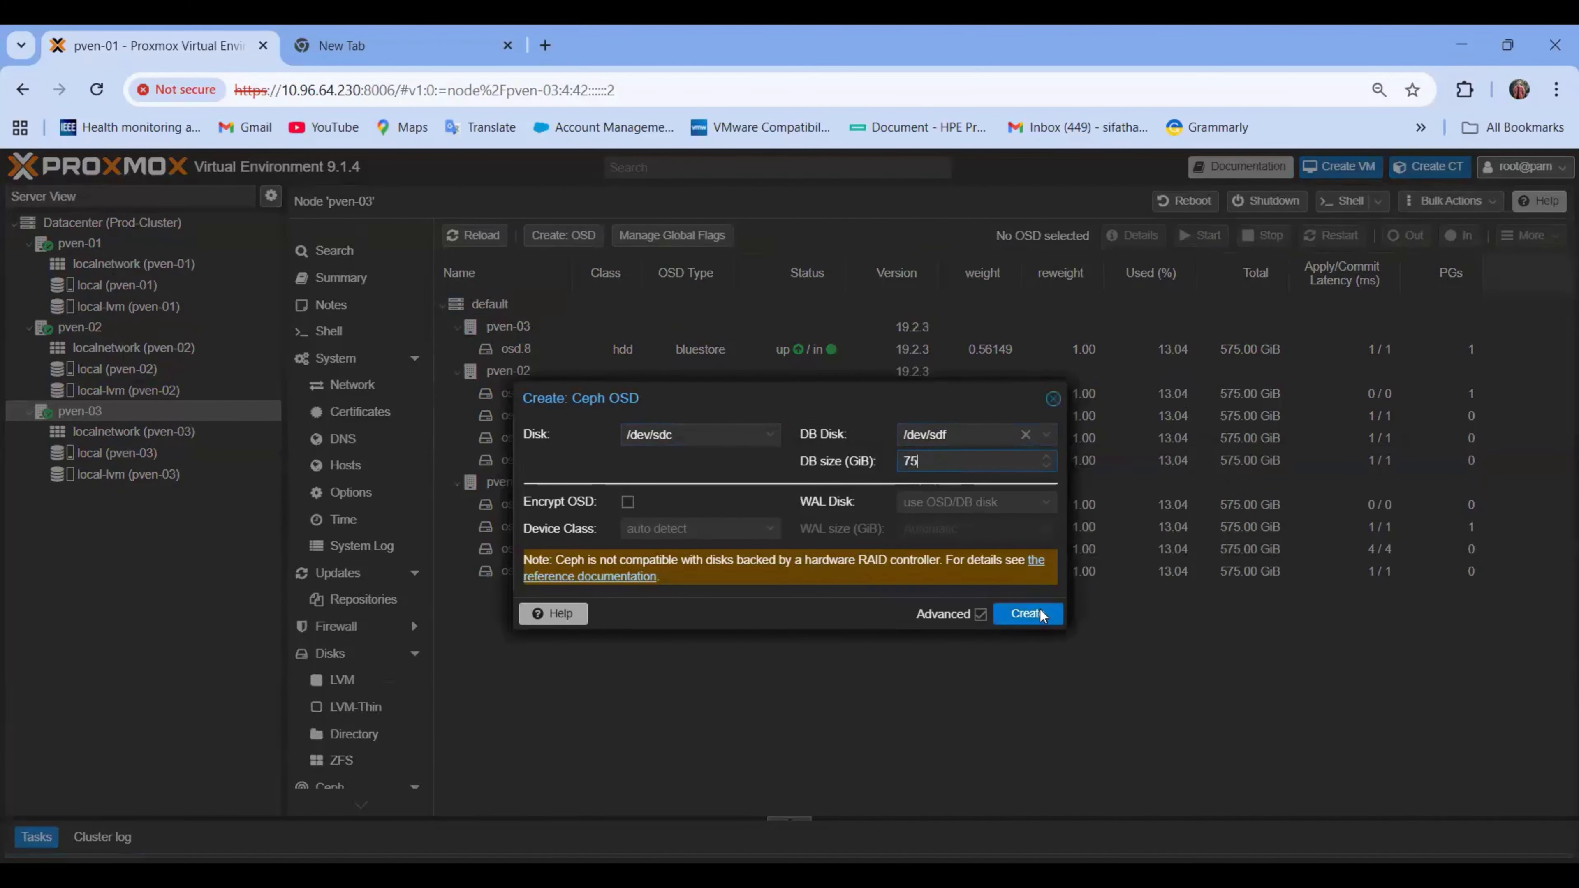
left_click(1039, 611)
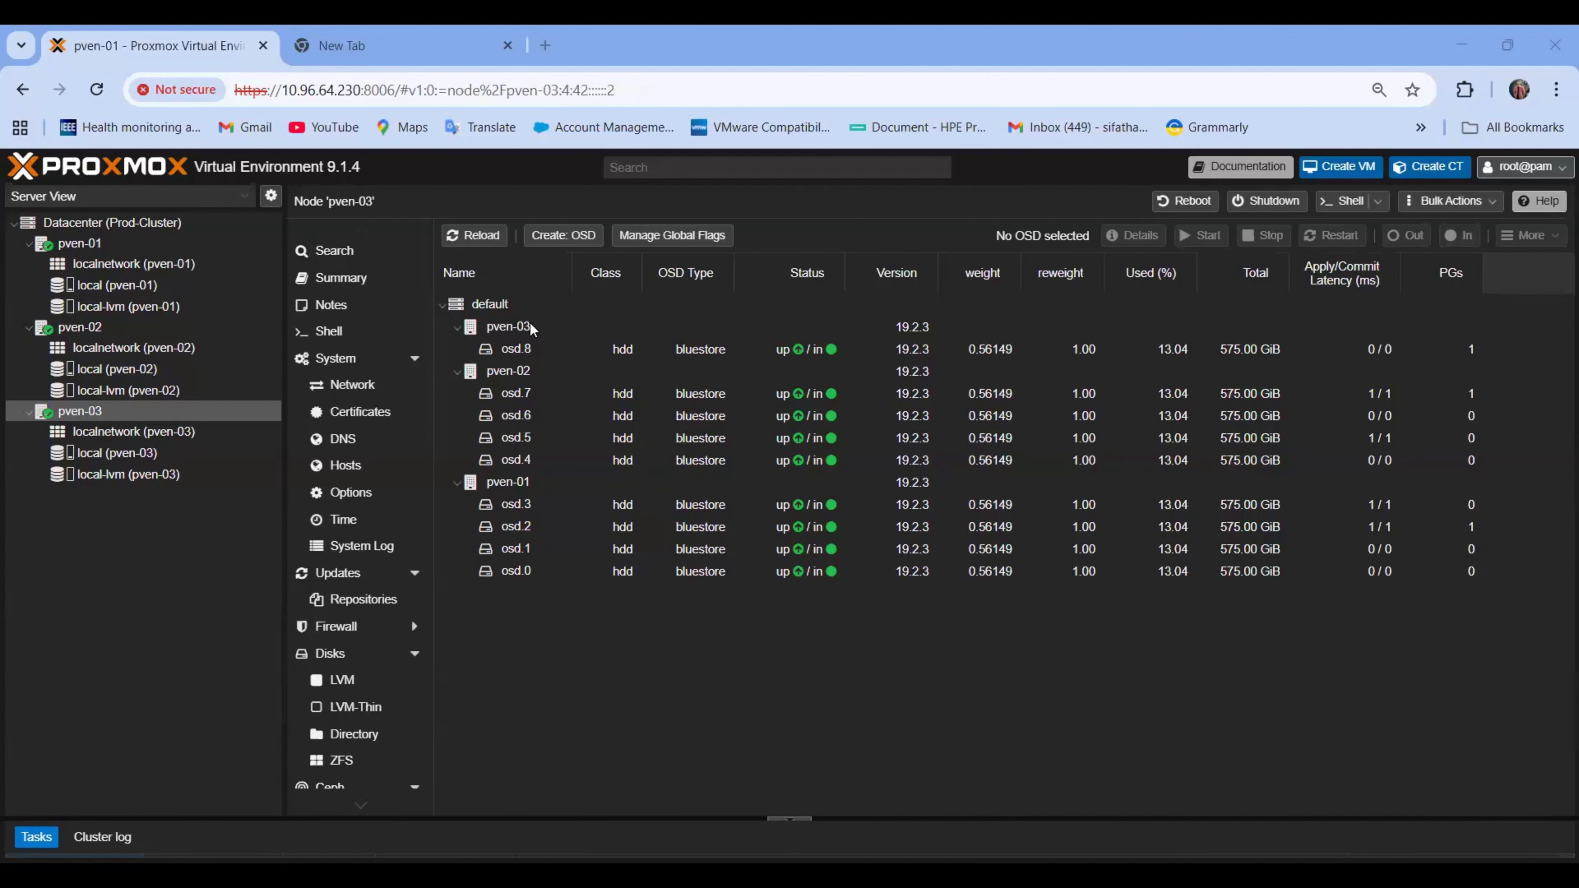
Reload to show osd.9, then create an OSD on /dev/sdd with a 75 GiB DB on /dev/sdf.
left_click(490, 243)
left_click(562, 235)
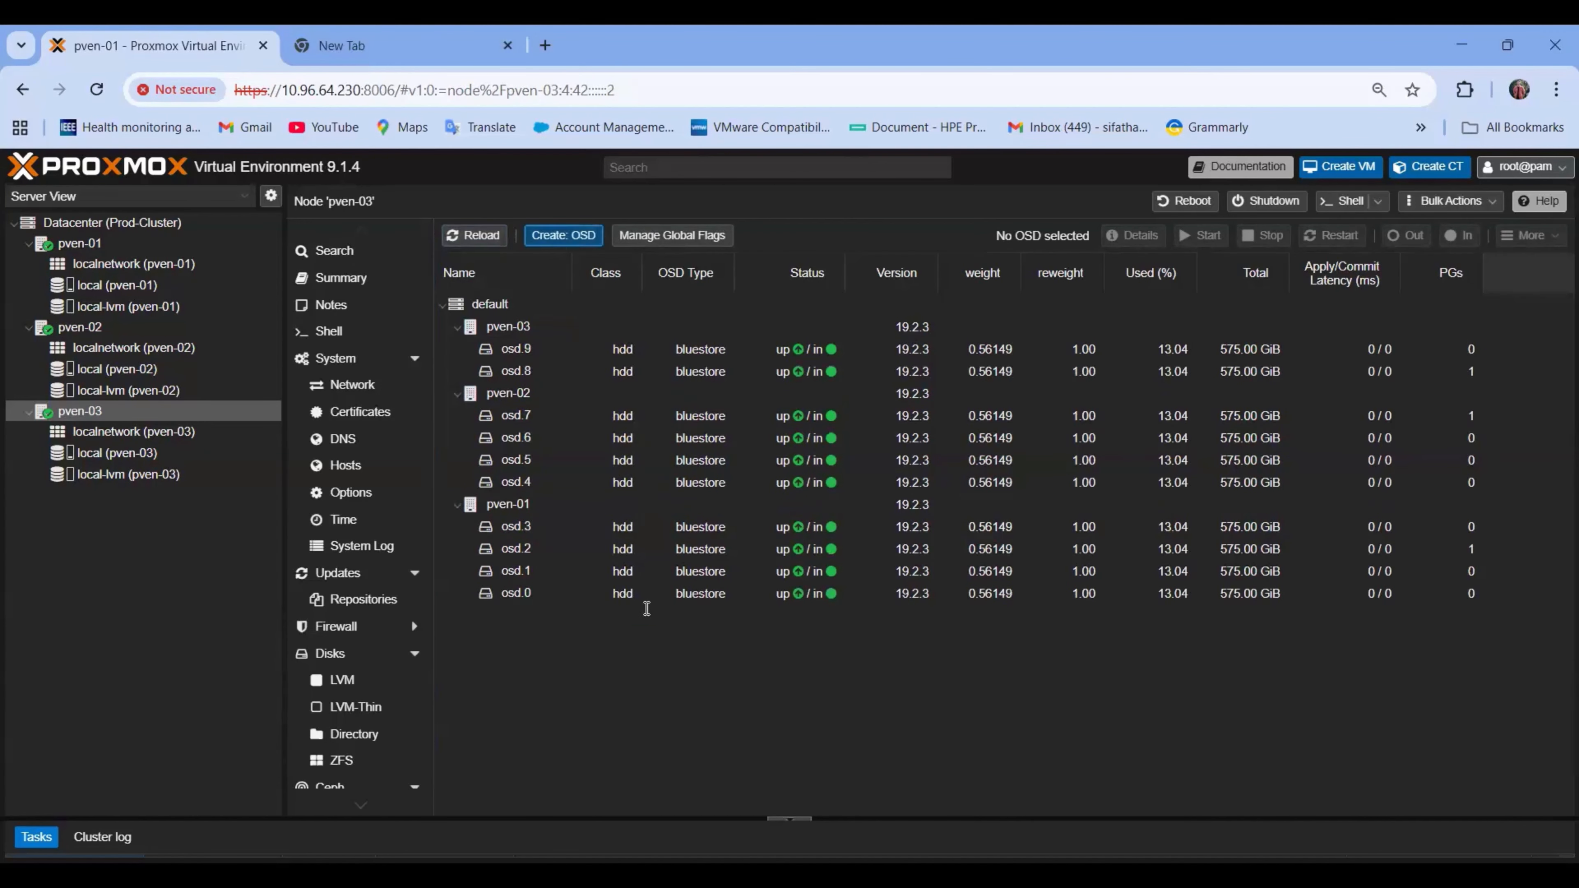
left_click(975, 485)
left_click(965, 435)
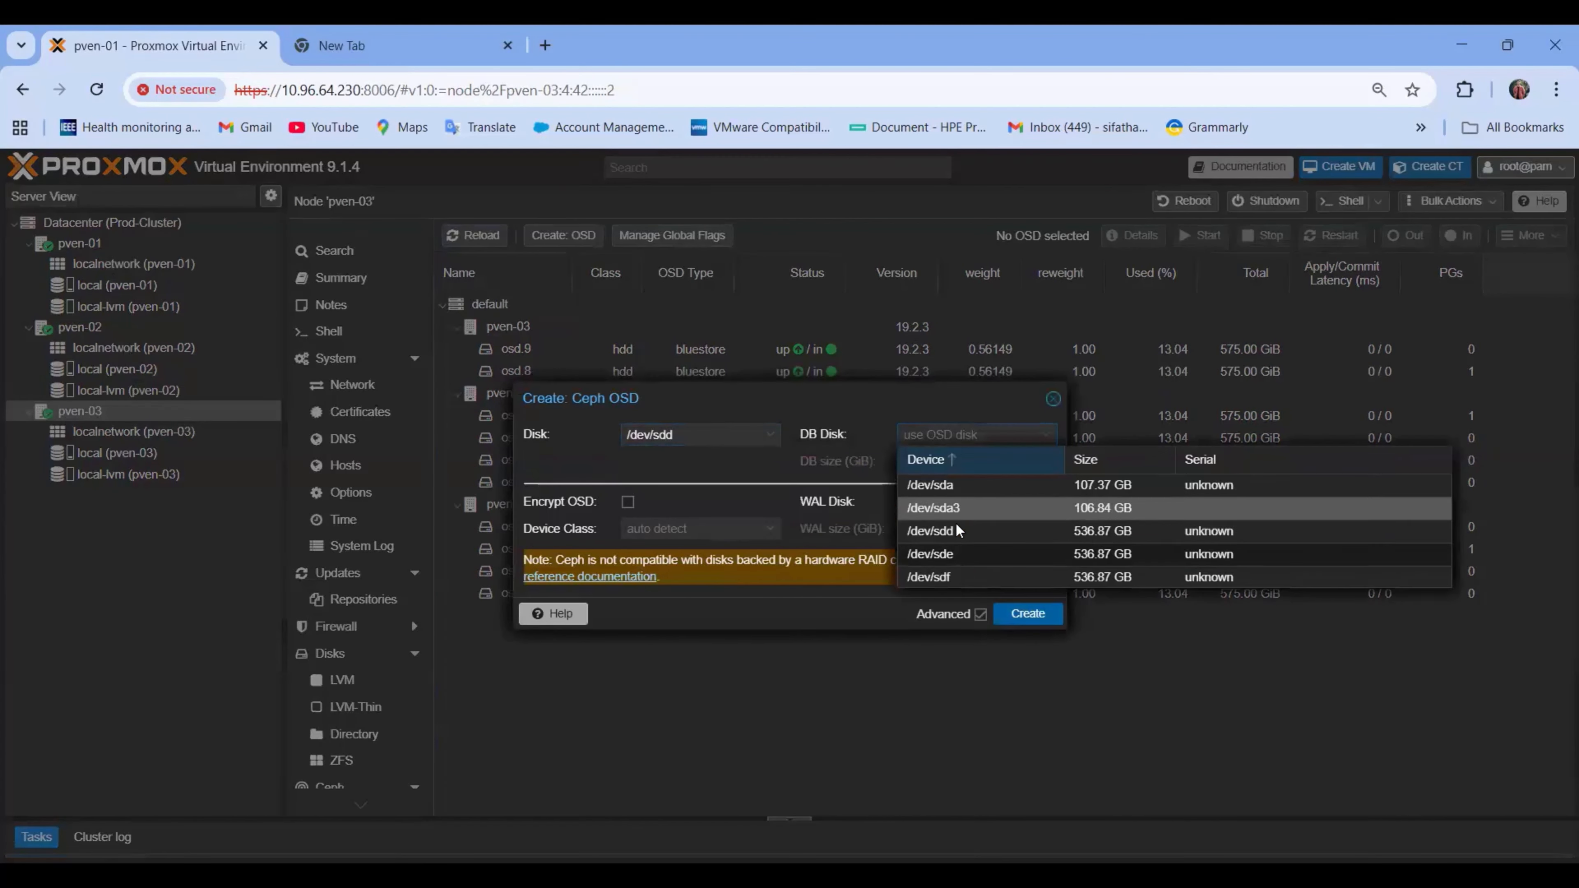
left_click(954, 577)
left_click(952, 461)
type("75")
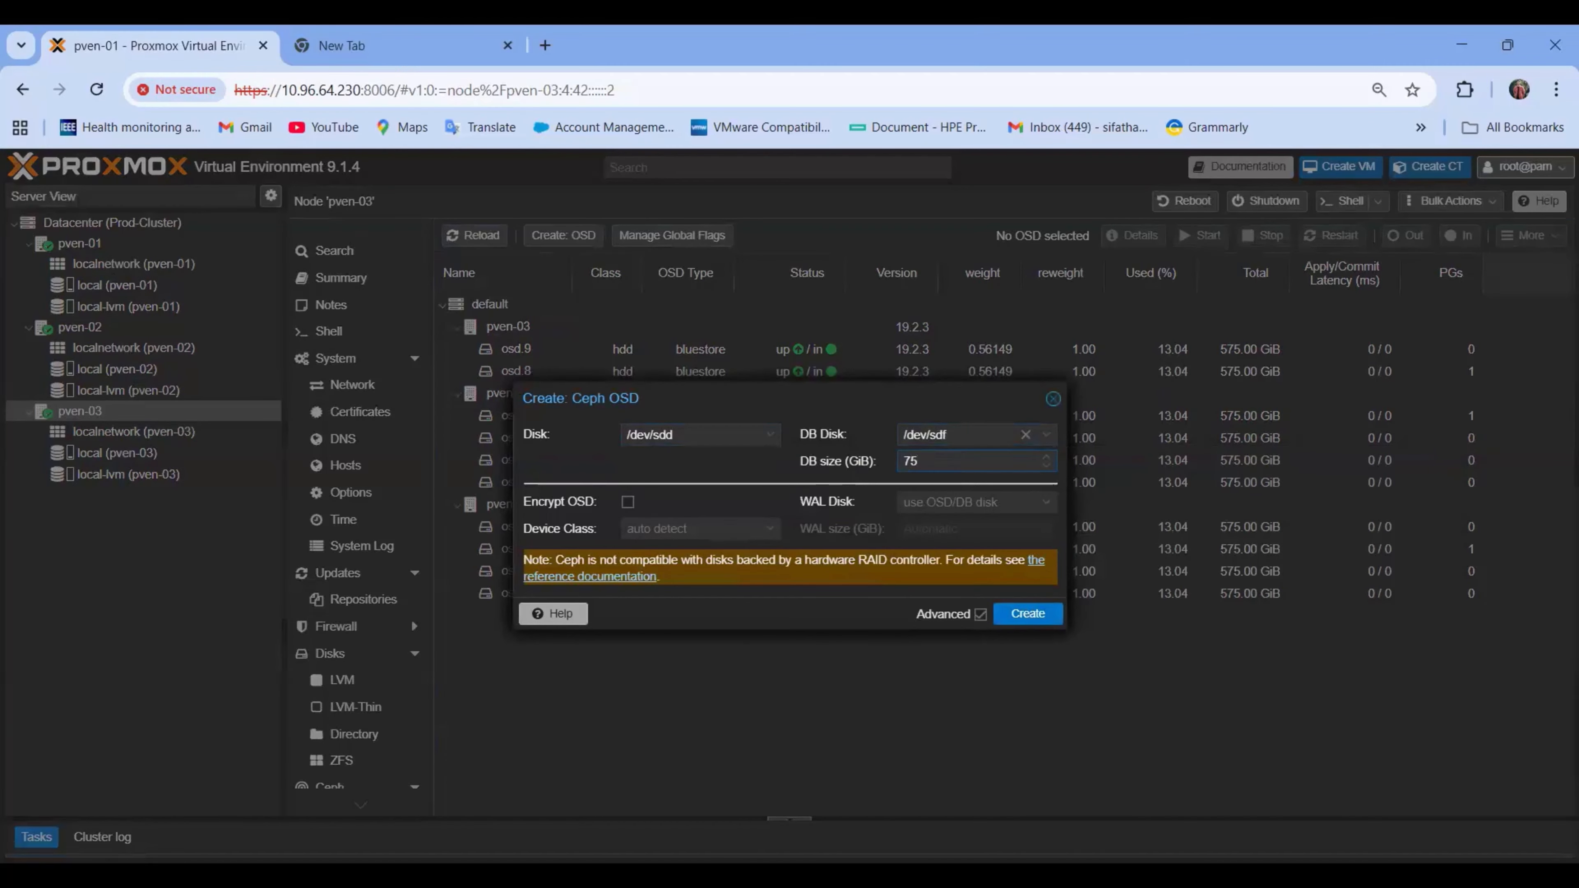
left_click(1027, 613)
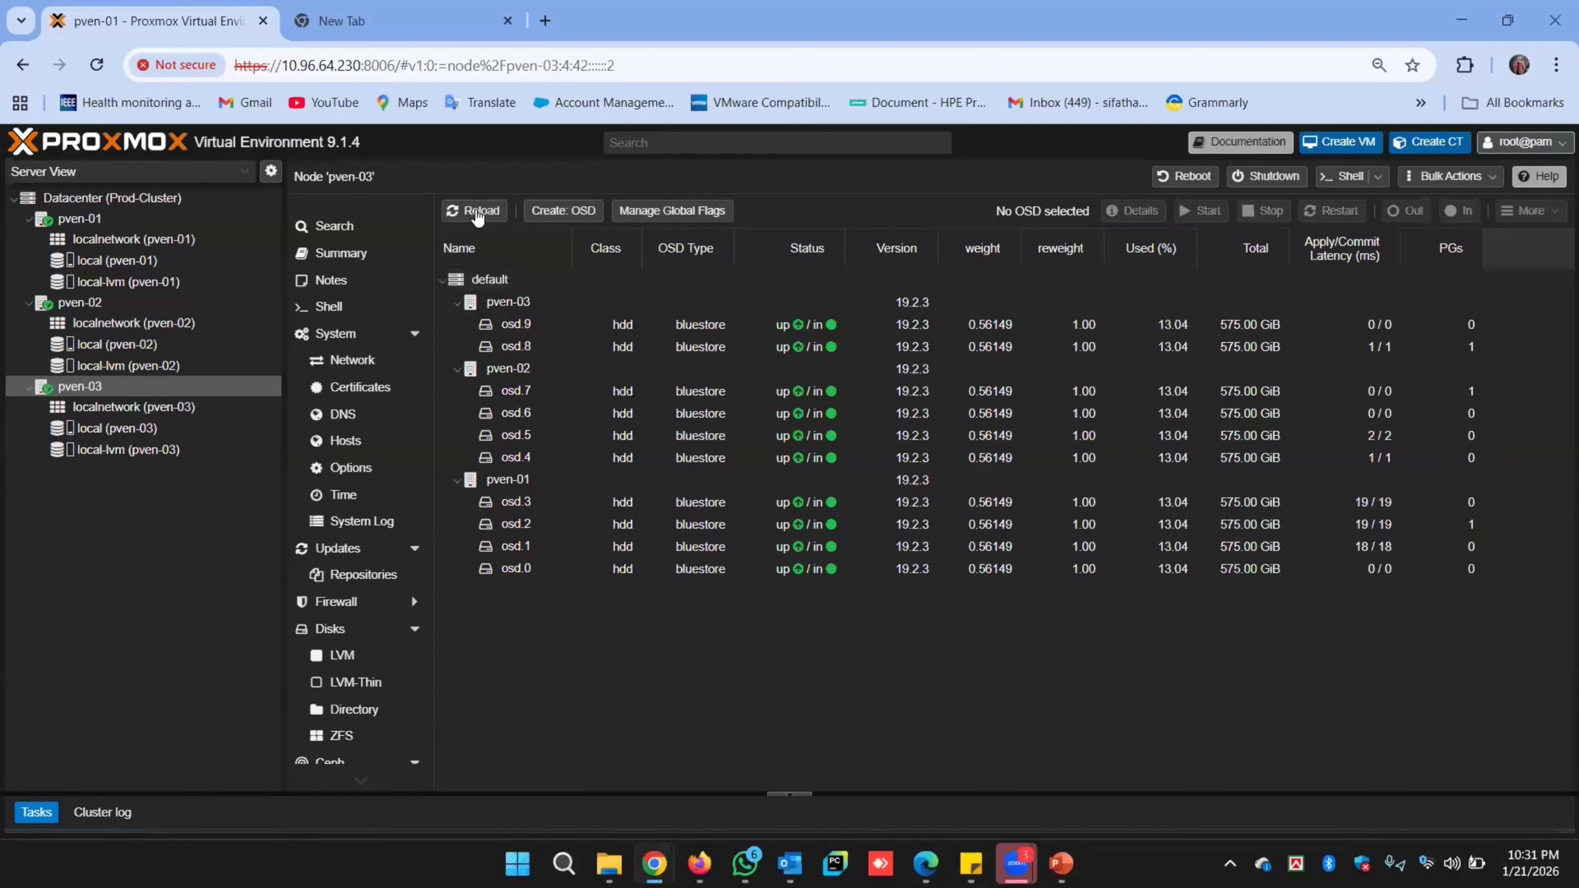
Create an OSD on /dev/sde with a 75 GiB DB on /dev/sdf and reload to show osd.11.
left_click(476, 218)
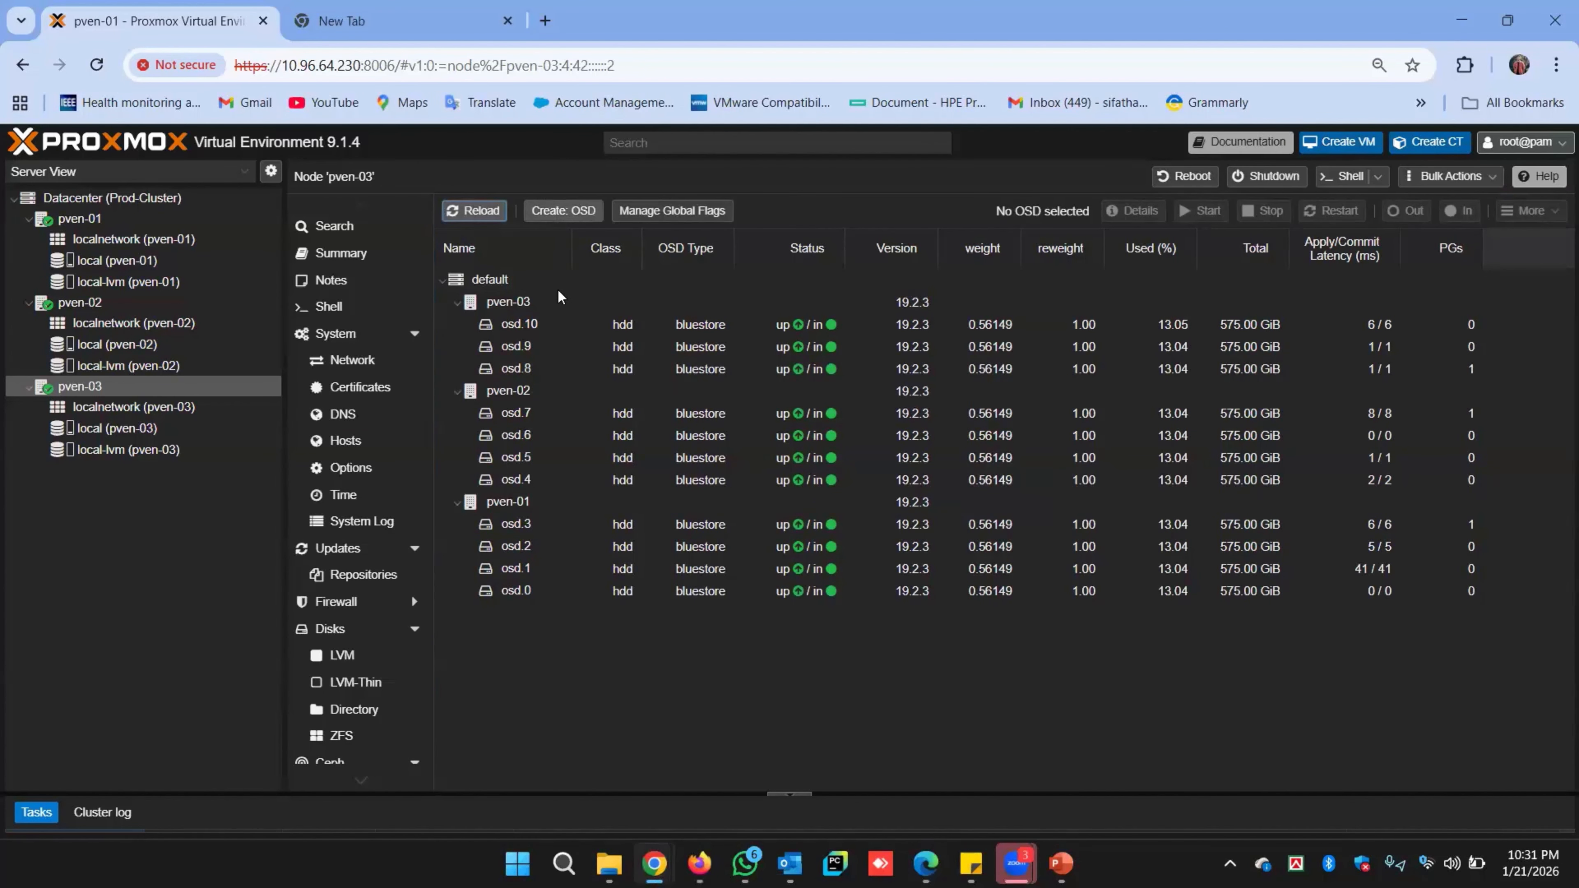
left_click(563, 211)
left_click(686, 413)
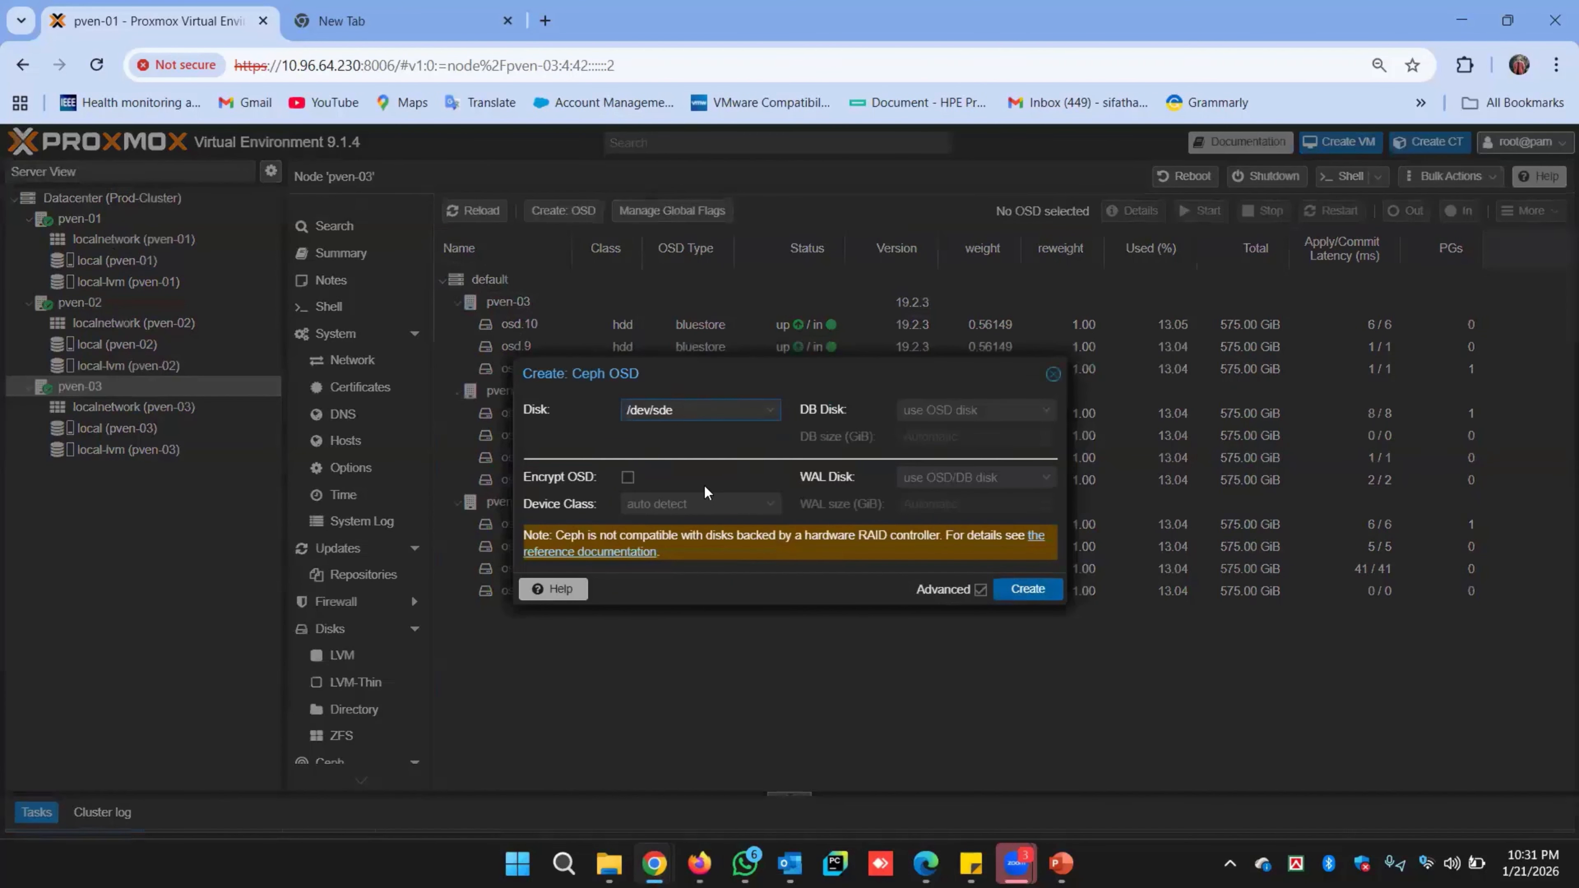
left_click(964, 412)
key("Return")
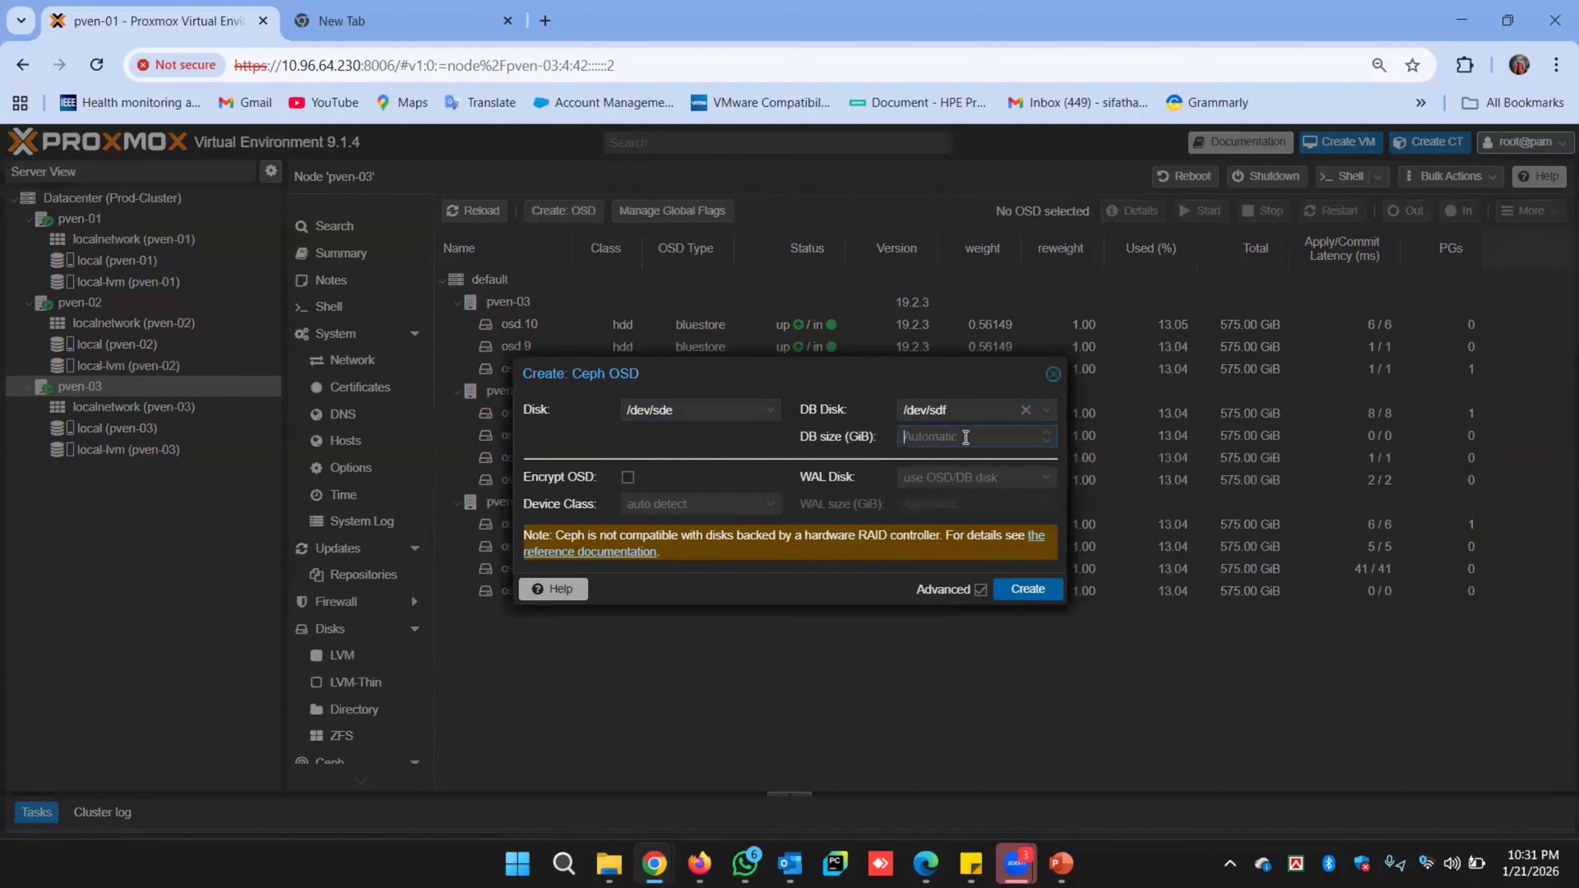
type("75")
key("Return")
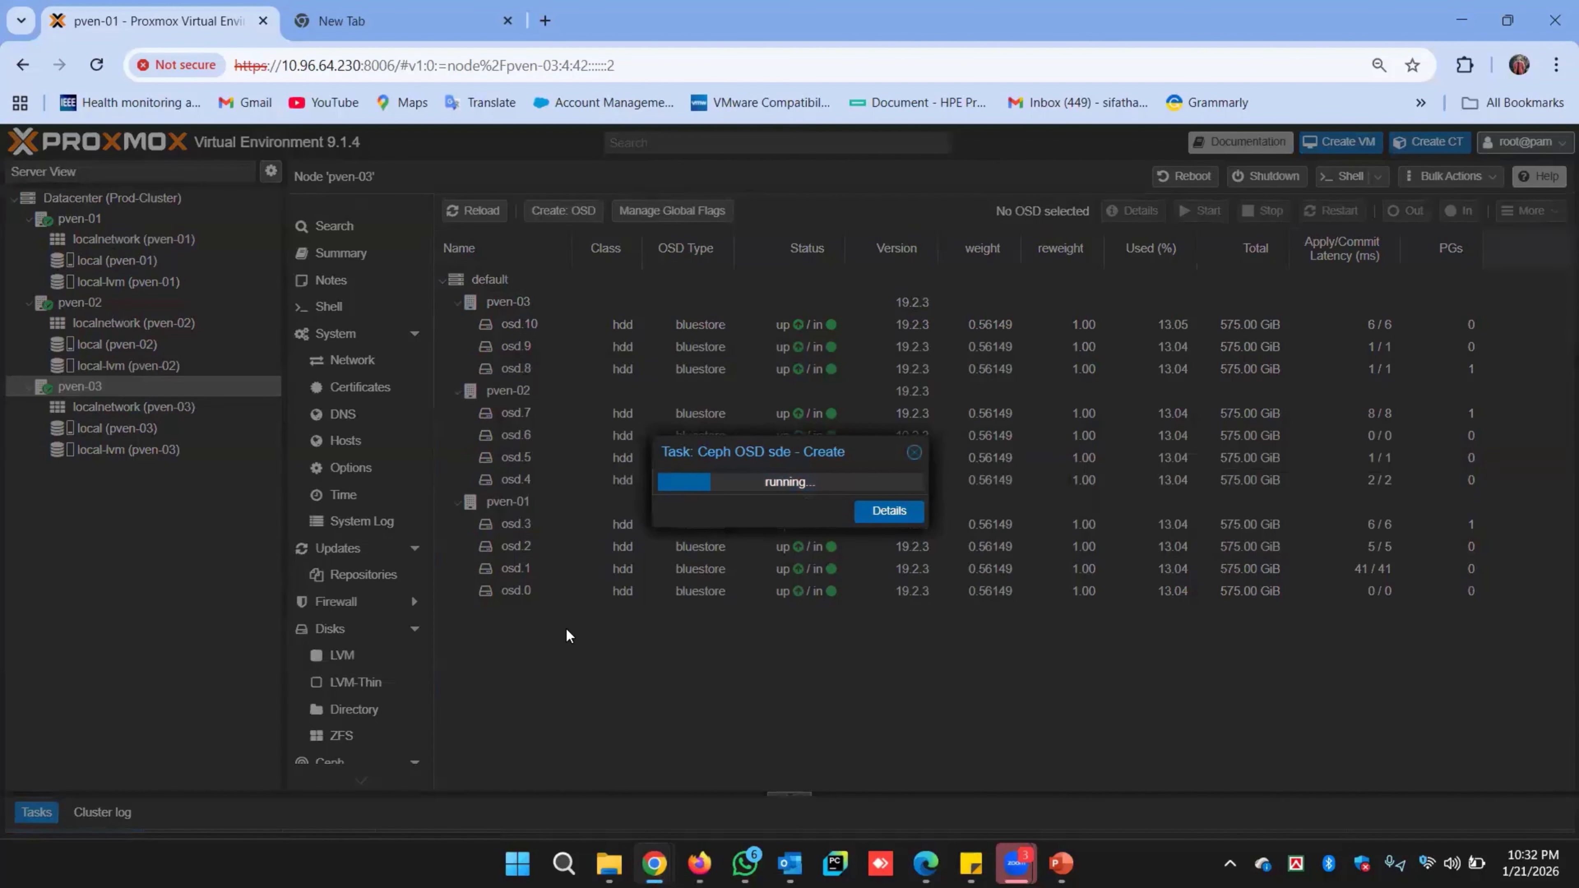
left_click(486, 211)
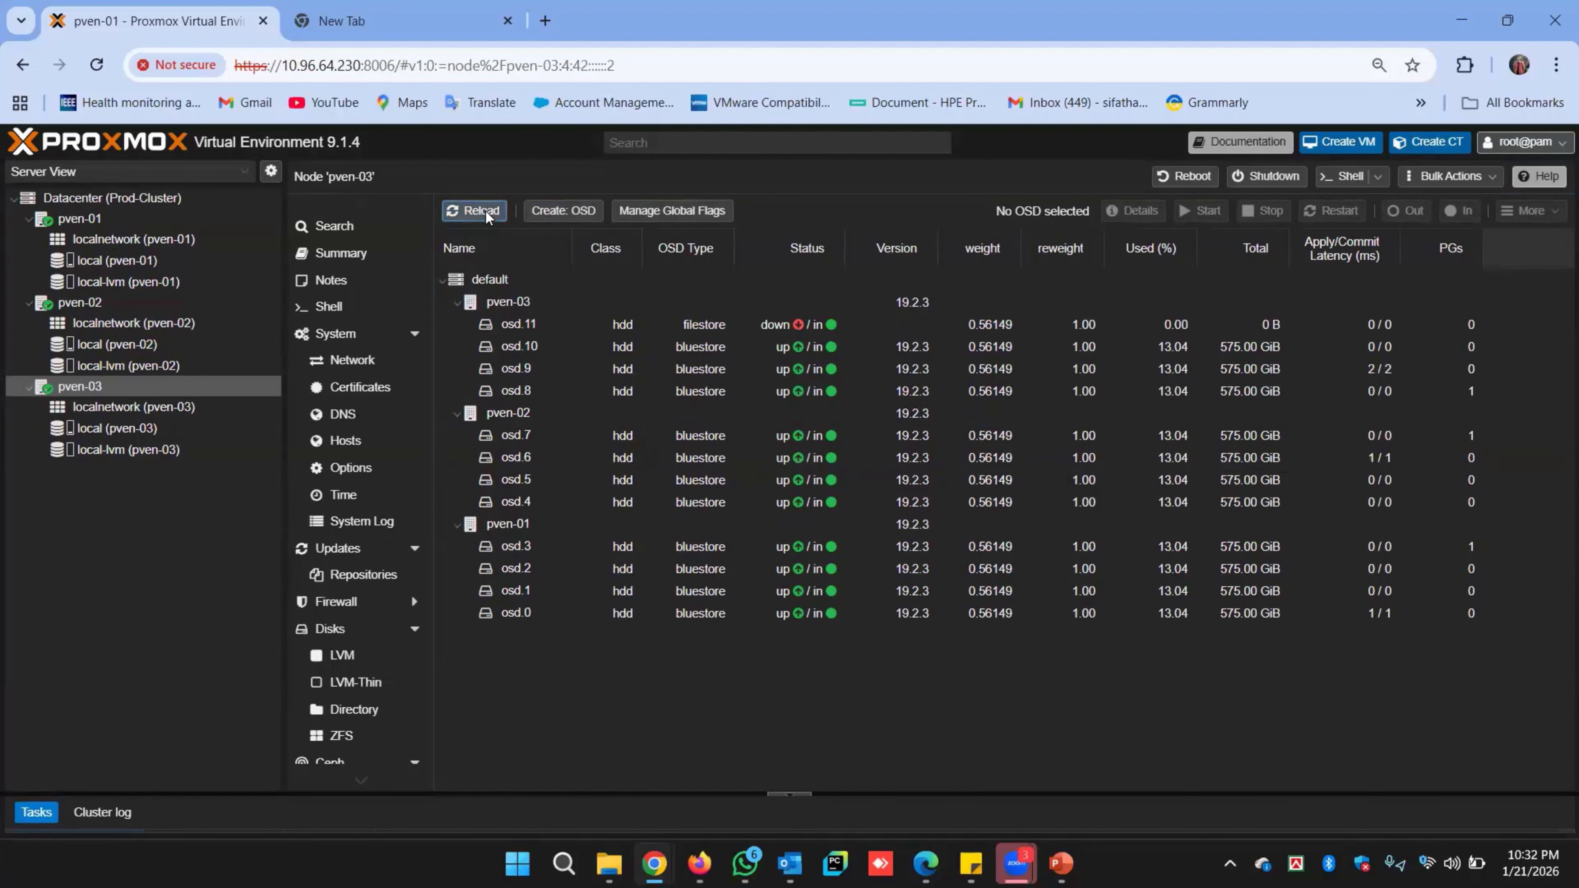
Navigate via Datacenter to pven-01's OSD list to confirm osd.0–osd.11 are all up/in.
left_click(800, 670)
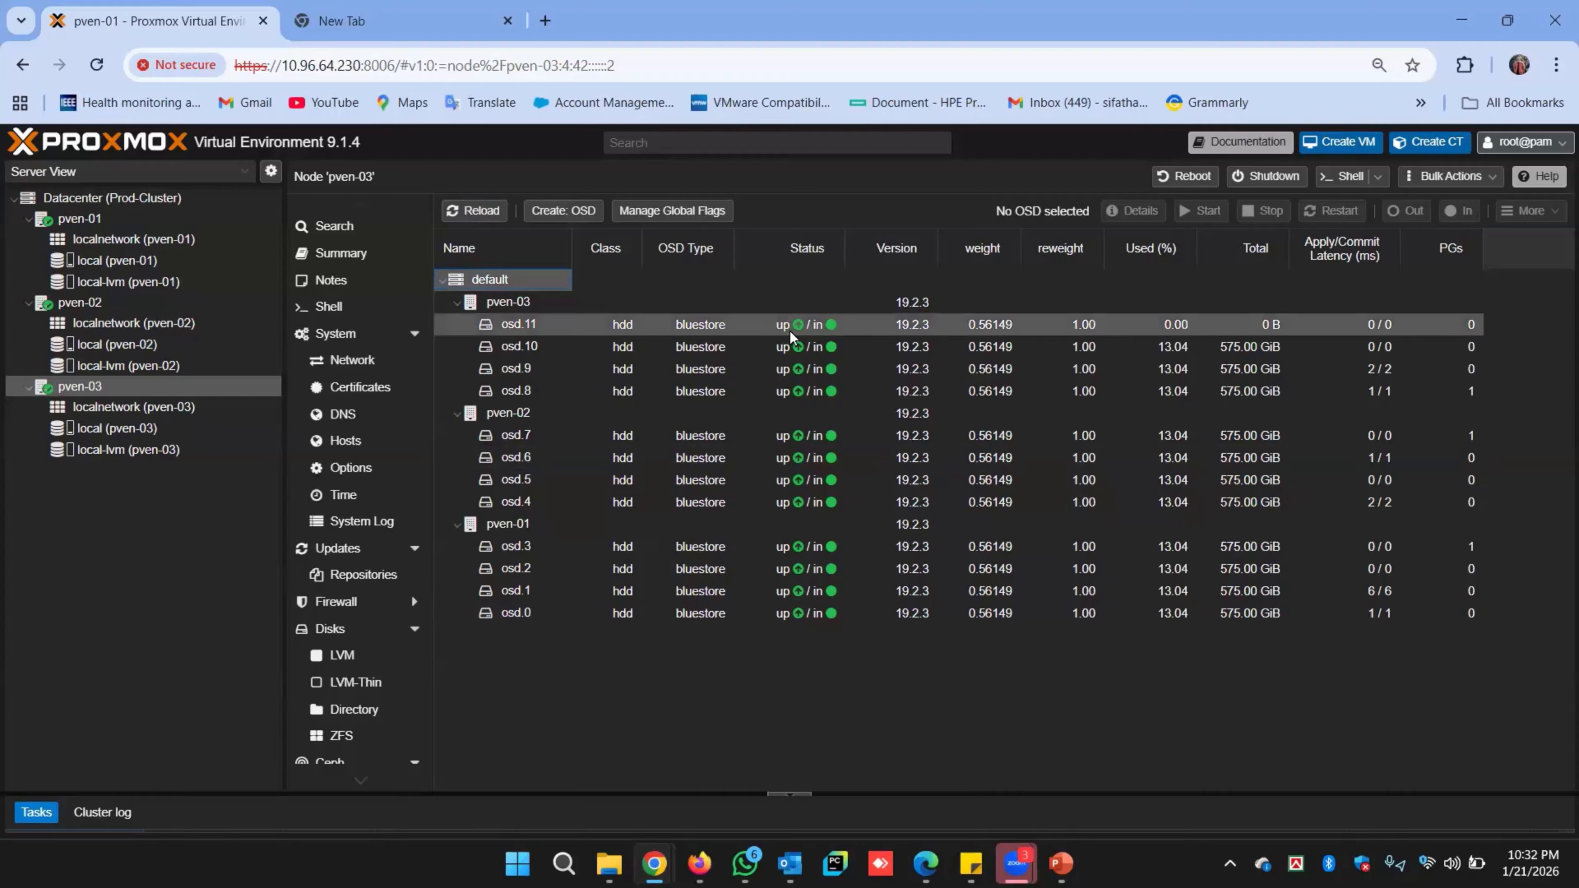
left_click(595, 663)
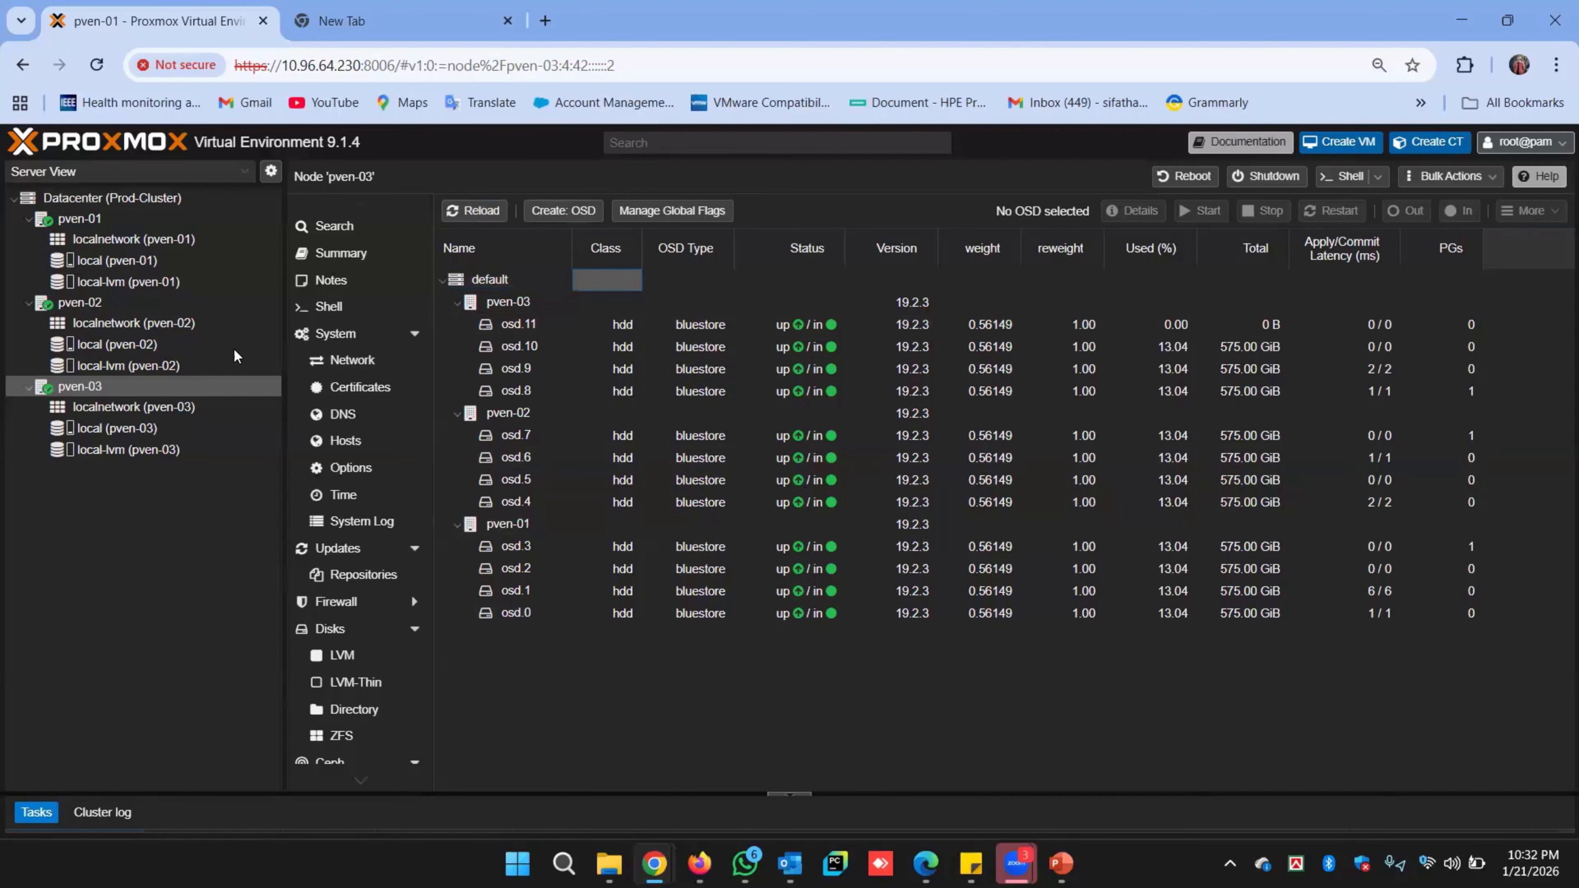
left_click(127, 199)
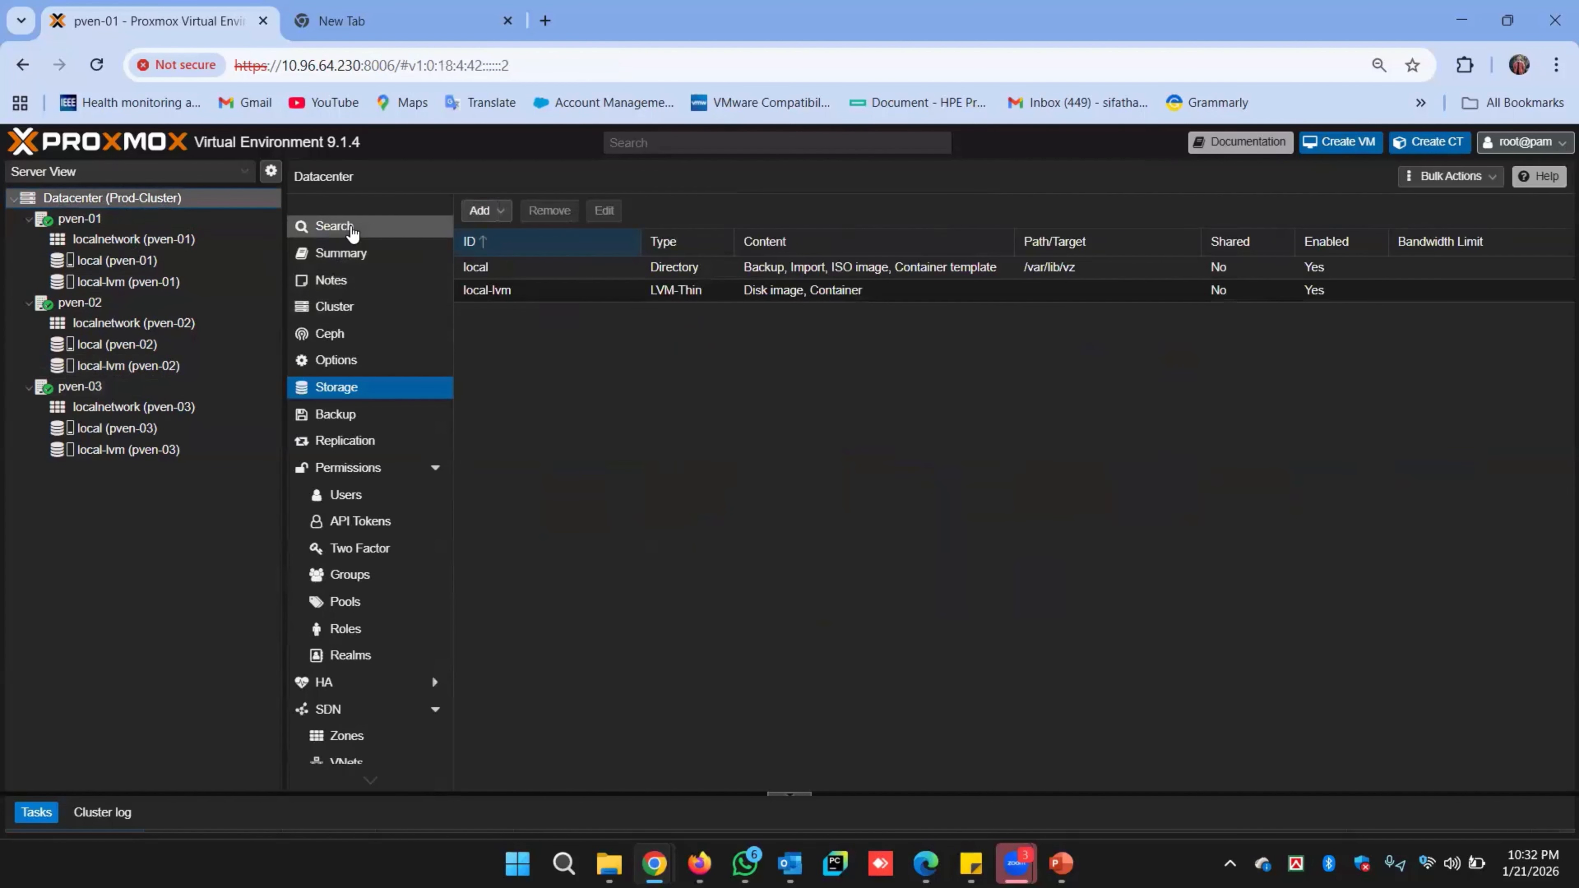
left_click(157, 226)
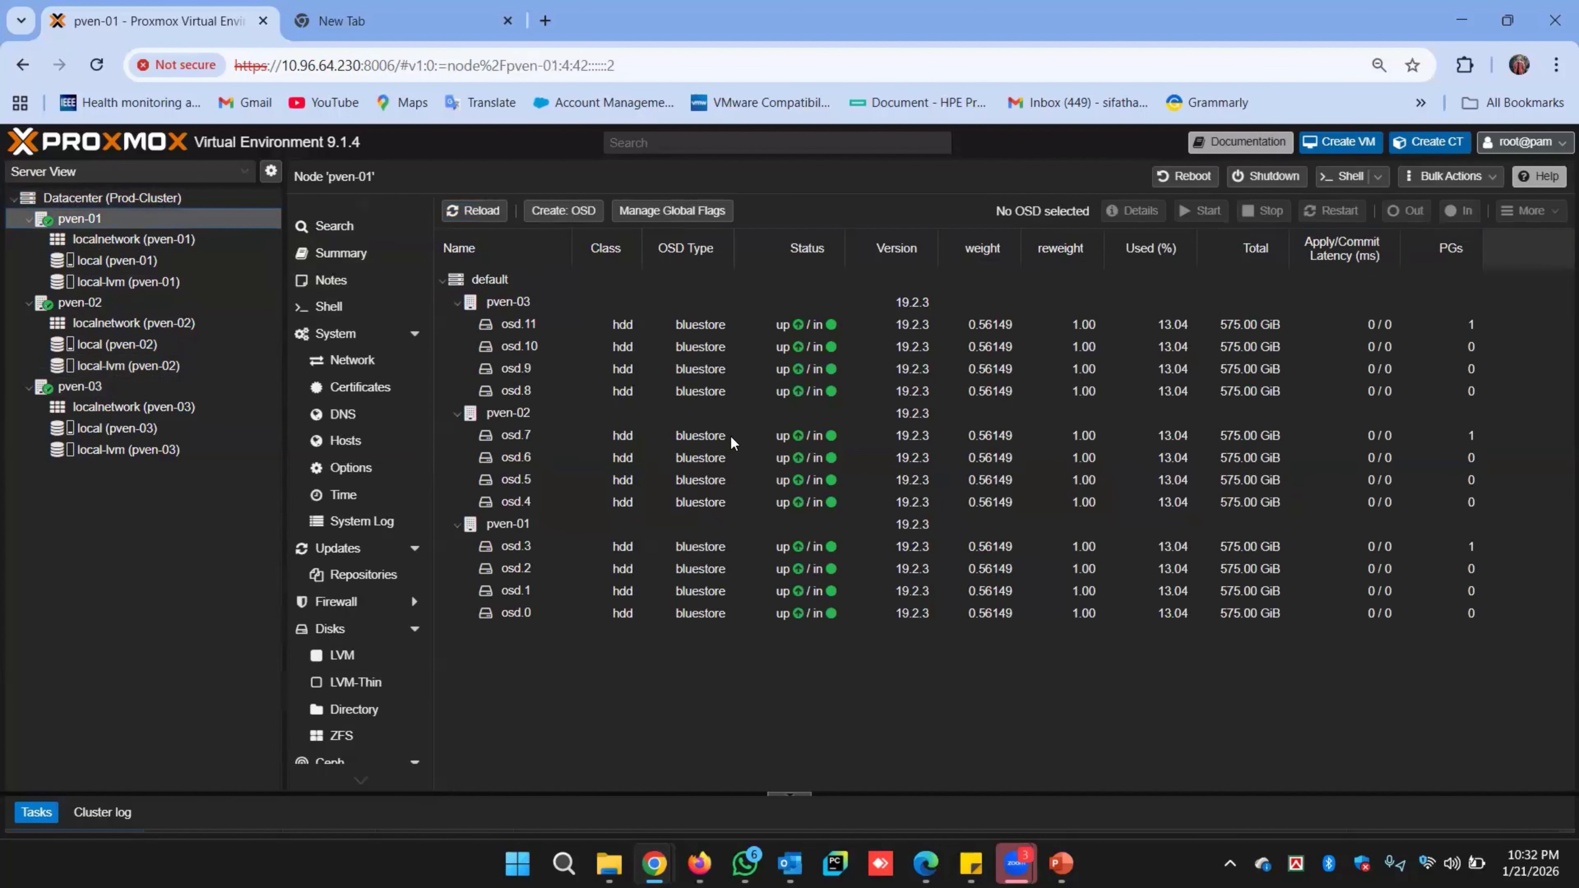